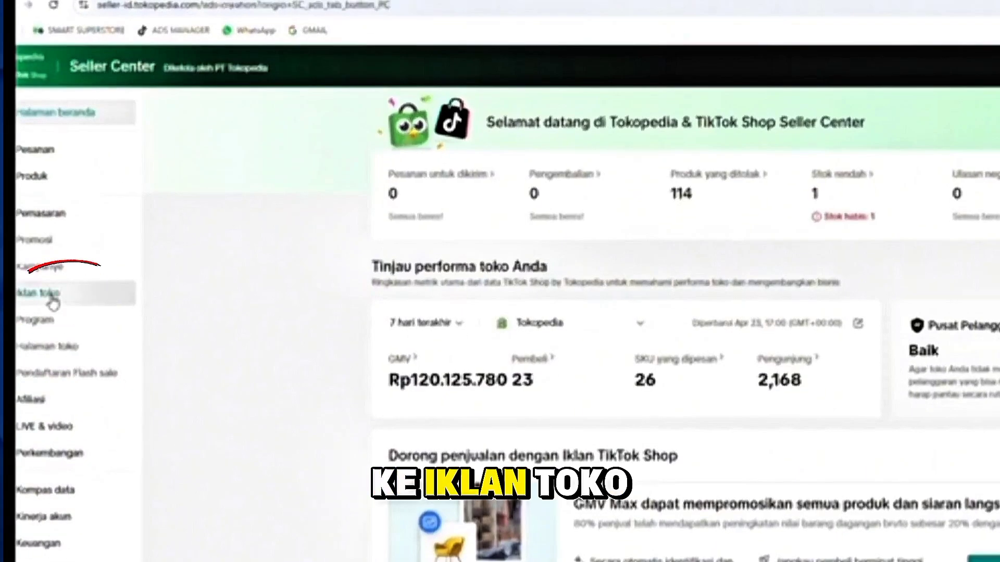
Open the store ads dashboard, start creating a custom Shop Ads campaign, and review the full list of ad objectives.
{"action": "left_click", "coordinate": [53, 302]}
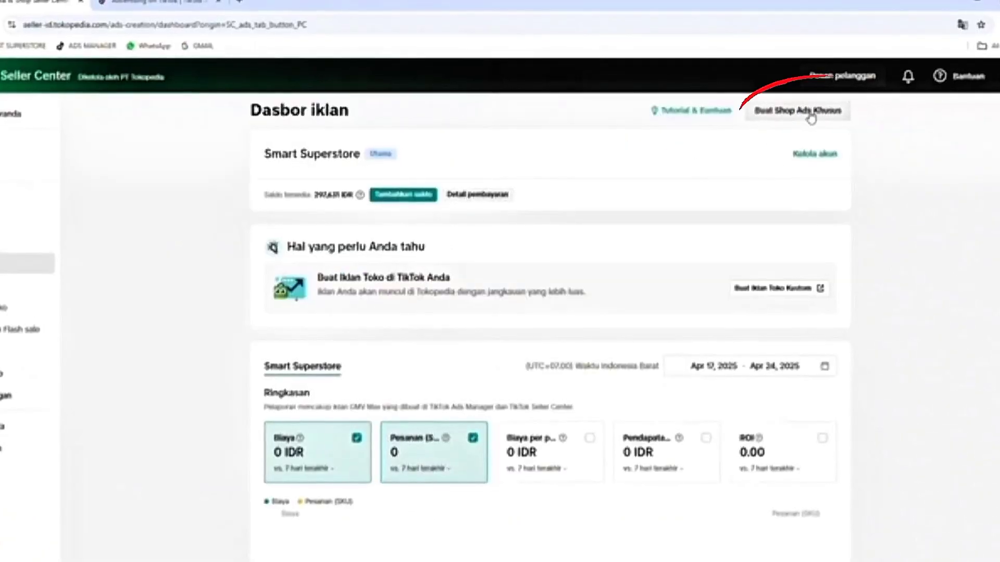
{"action": "left_click", "coordinate": [810, 116]}
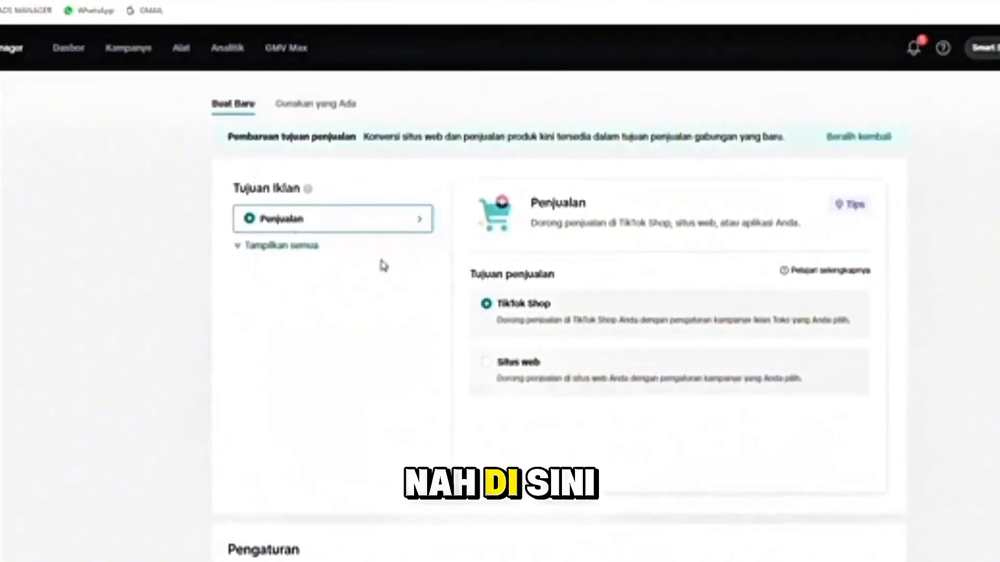
{"action": "left_click", "coordinate": [307, 245]}
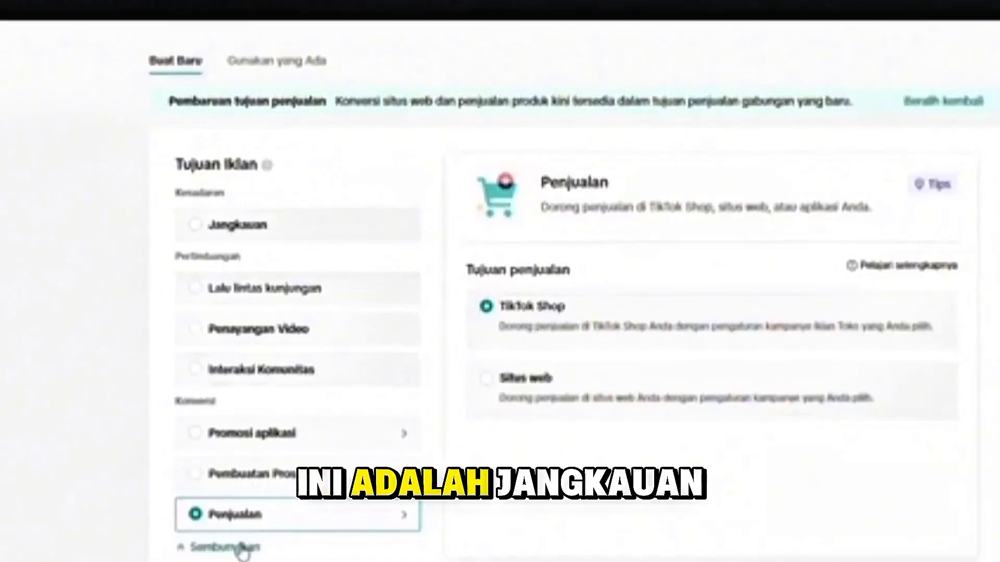
{"action": "left_click", "coordinate": [208, 550]}
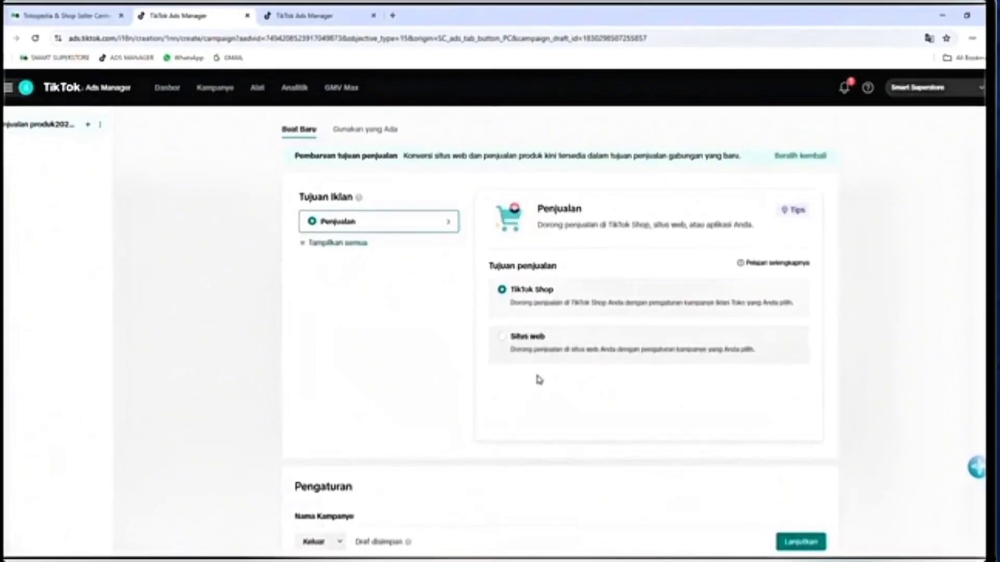
Rename the campaign as IKLAN JUALAN 1 and continue to the ad group setup.
{"action": "scroll", "coordinate": [537, 377], "scroll_direction": "down", "scroll_amount": 1}
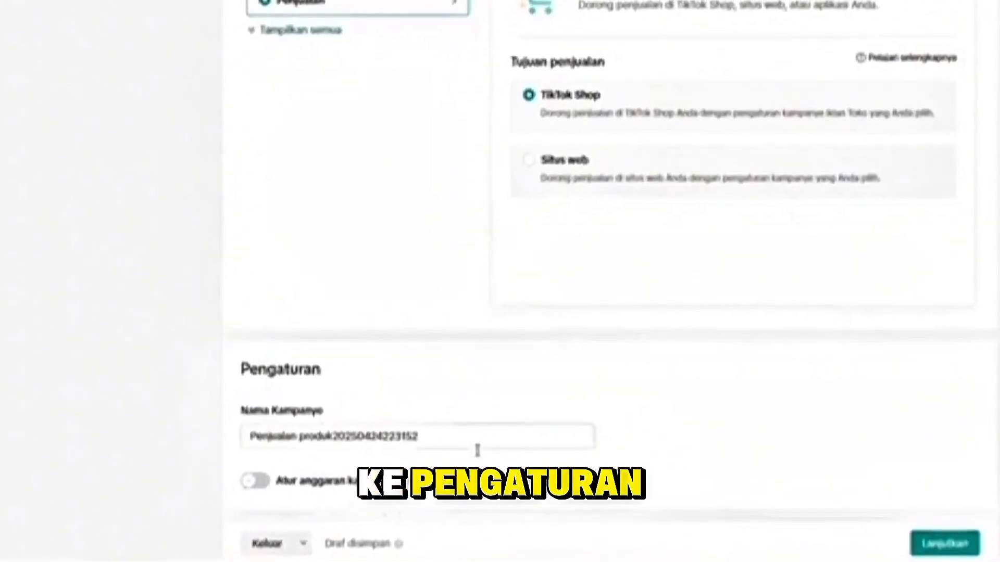
{"action": "left_click", "coordinate": [438, 447]}
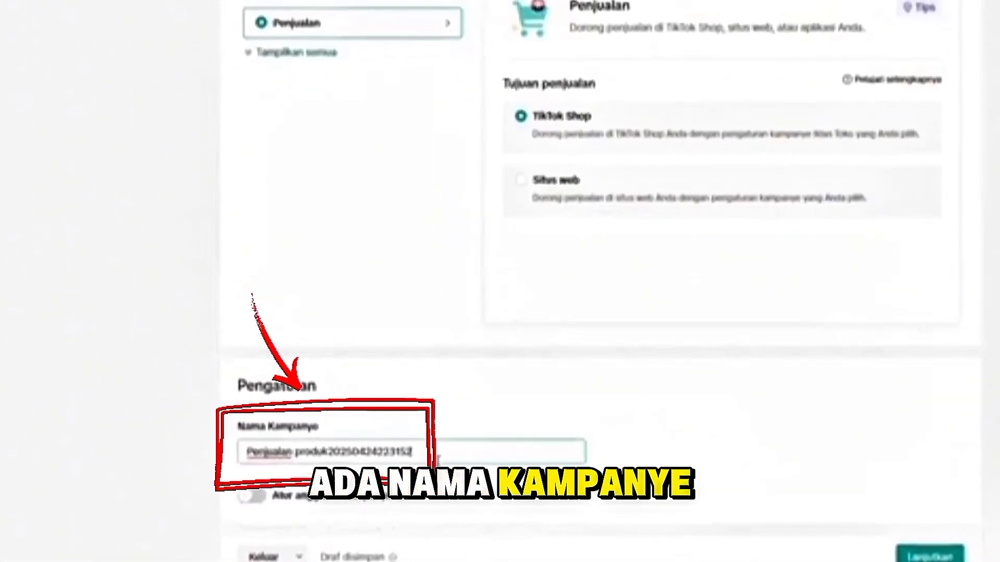
{"action": "key", "text": "BackSpace"}
{"action": "key", "text": "BackSpace"}
{"action": "key", "text": "BackSpace"}
{"action": "key", "text": "BackSpace"}
{"action": "key", "text": "BackSpace"}
{"action": "key", "text": "BackSpace"}
{"action": "key", "text": "BackSpace"}
{"action": "key", "text": "BackSpace"}
{"action": "key", "text": "BackSpace"}
{"action": "key", "text": "BackSpace"}
{"action": "key", "text": "BackSpace"}
{"action": "key", "text": "BackSpace"}
{"action": "key", "text": "BackSpace"}
{"action": "key", "text": "BackSpace"}
{"action": "key", "text": "BackSpace"}
{"action": "key", "text": "BackSpace"}
{"action": "key", "text": "BackSpace"}
{"action": "key", "text": "BackSpace"}
{"action": "key", "text": "BackSpace"}
{"action": "key", "text": "BackSpace"}
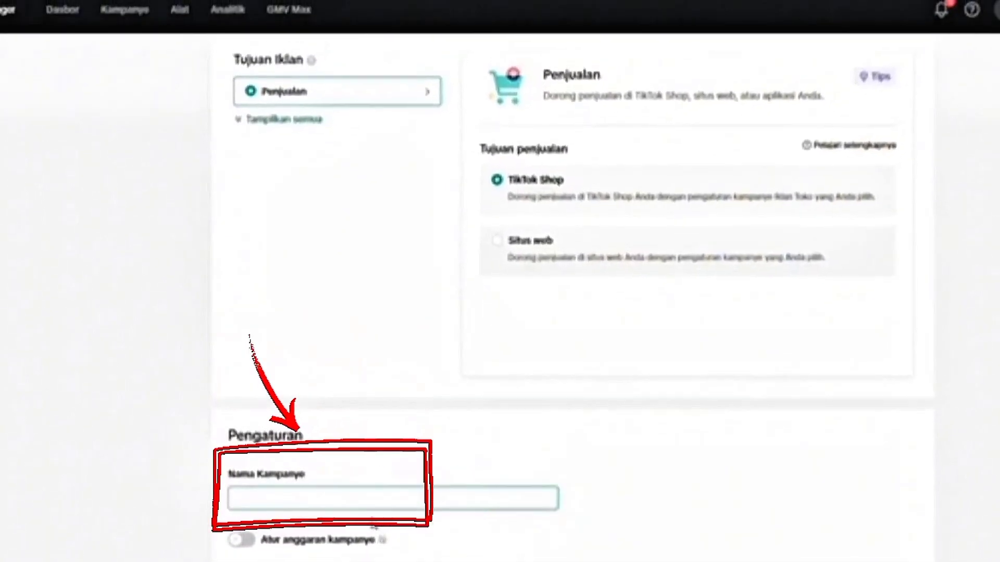
{"action": "type", "text": "IKLAN JUALAN 1"}
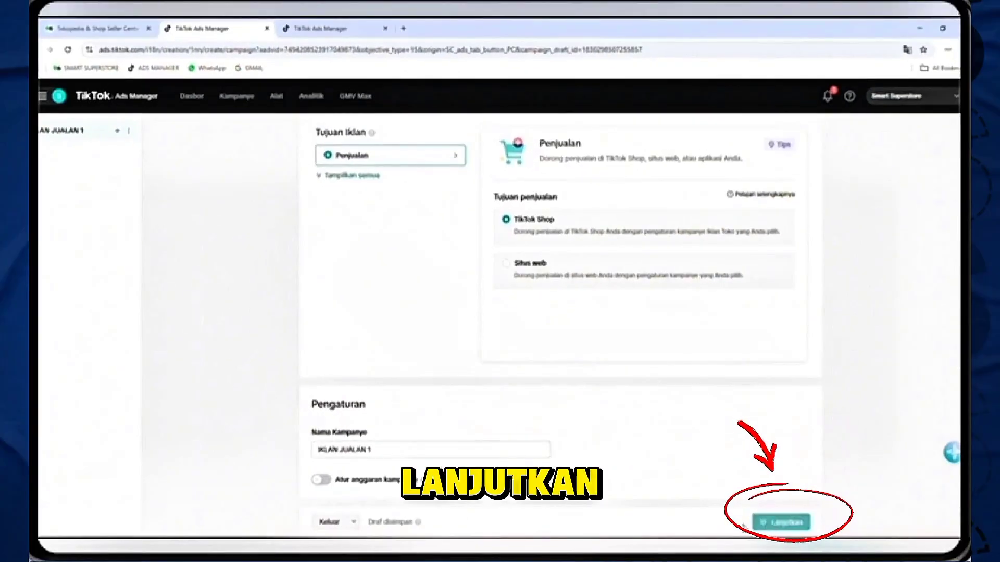
{"action": "left_click", "coordinate": [788, 516]}
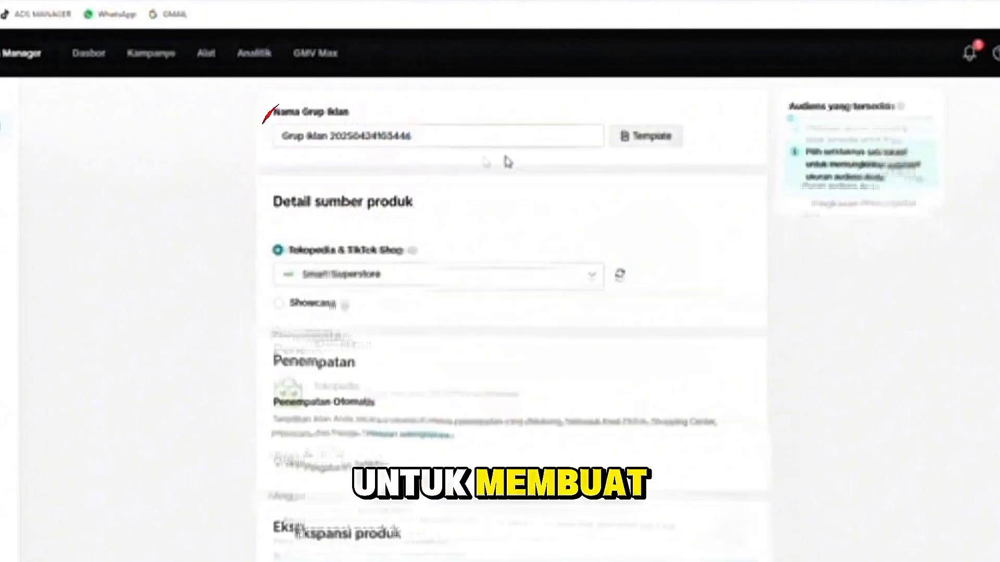
Name the ad group IKLAN JUALAN 1.1 and set its daily budget to 500000 IDR.
{"action": "triple_click", "coordinate": [396, 136]}
{"action": "type", "text": "IKLAN JUALAN 1.1"}
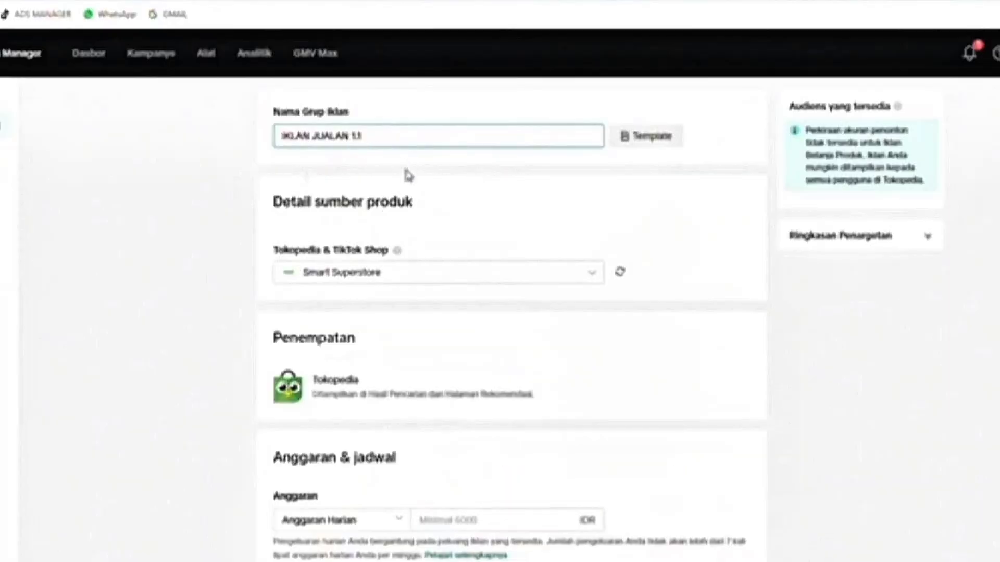
{"action": "scroll", "coordinate": [501, 318], "scroll_direction": "down", "scroll_amount": 3}
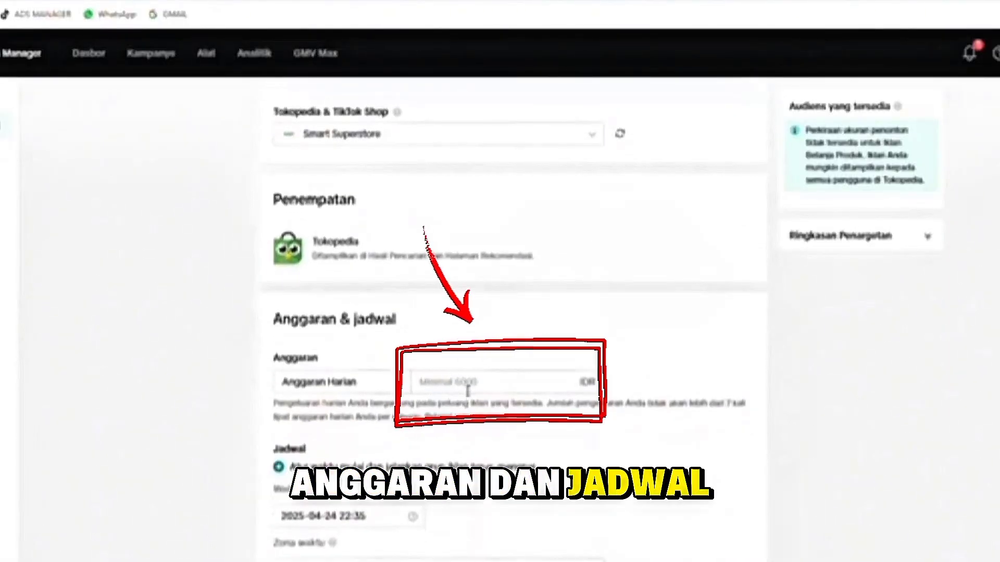
{"action": "left_click", "coordinate": [499, 383]}
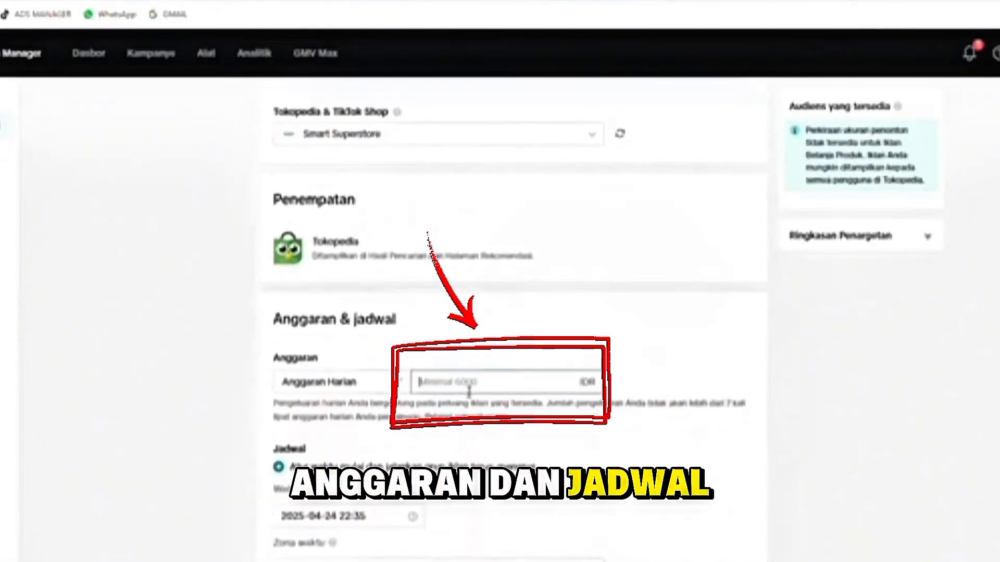
{"action": "left_click", "coordinate": [503, 391]}
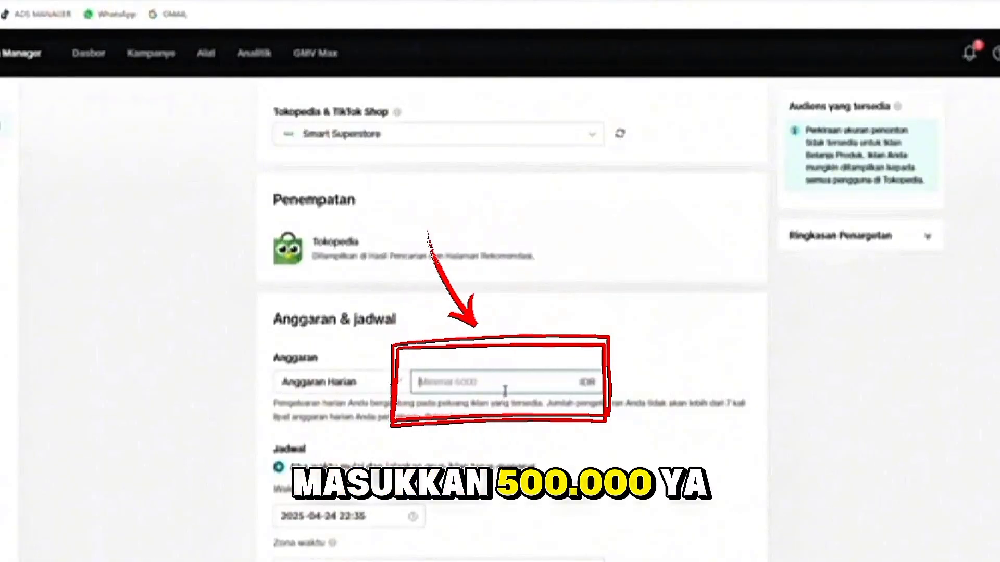
{"action": "type", "text": "500000"}
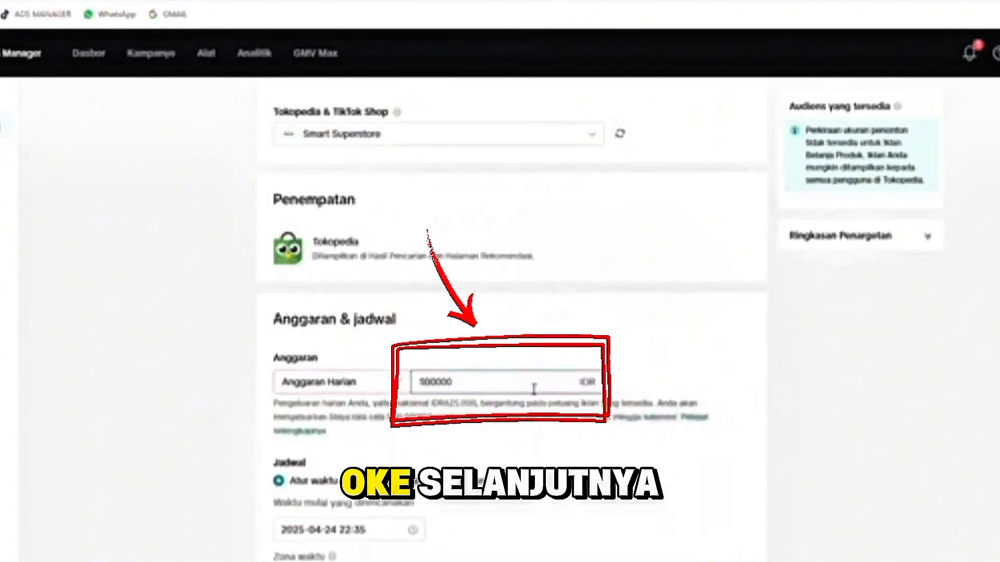
Review the optimisation goal options, keep Pendapatan kotor, and set the ROAS target to 10.
{"action": "scroll", "coordinate": [362, 370], "scroll_direction": "down", "scroll_amount": 4}
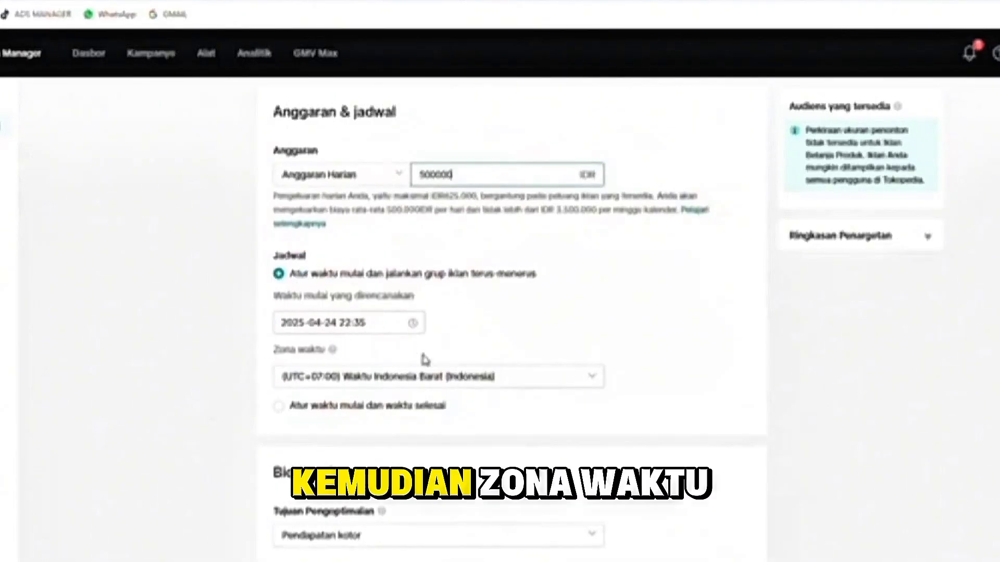
{"action": "scroll", "coordinate": [446, 370], "scroll_direction": "down", "scroll_amount": 1}
{"action": "scroll", "coordinate": [498, 359], "scroll_direction": "down", "scroll_amount": 1}
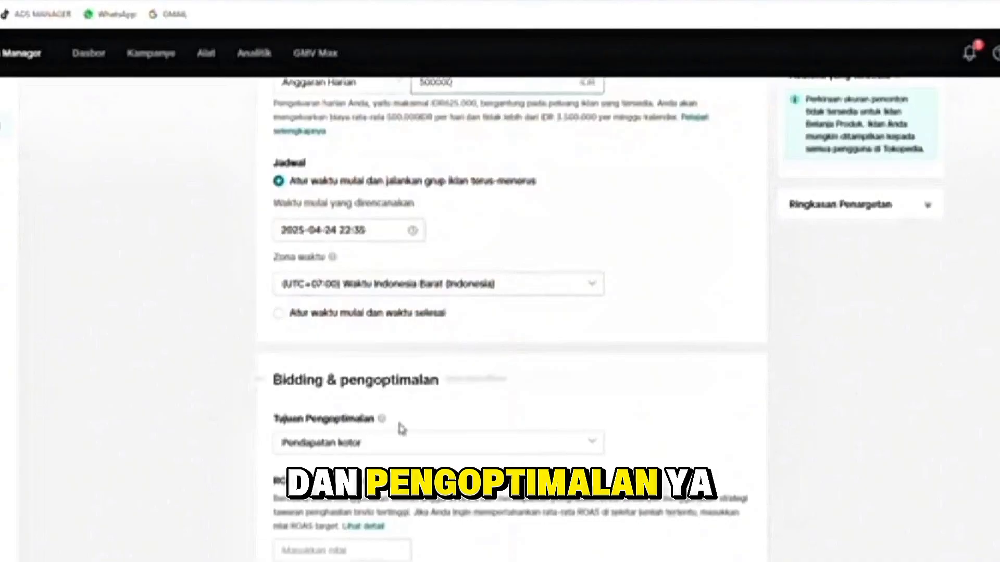
{"action": "left_click", "coordinate": [592, 443]}
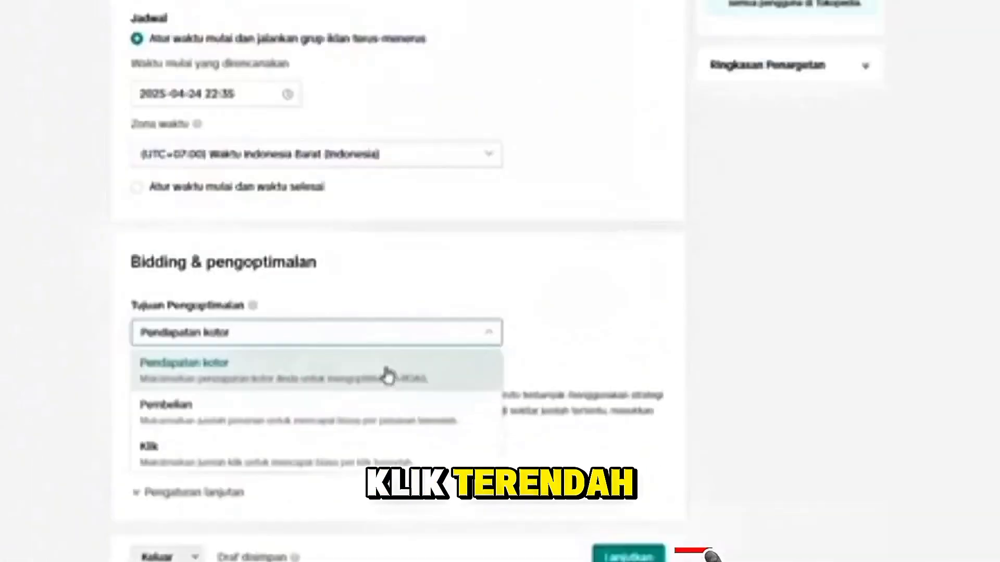
{"action": "left_click", "coordinate": [609, 266]}
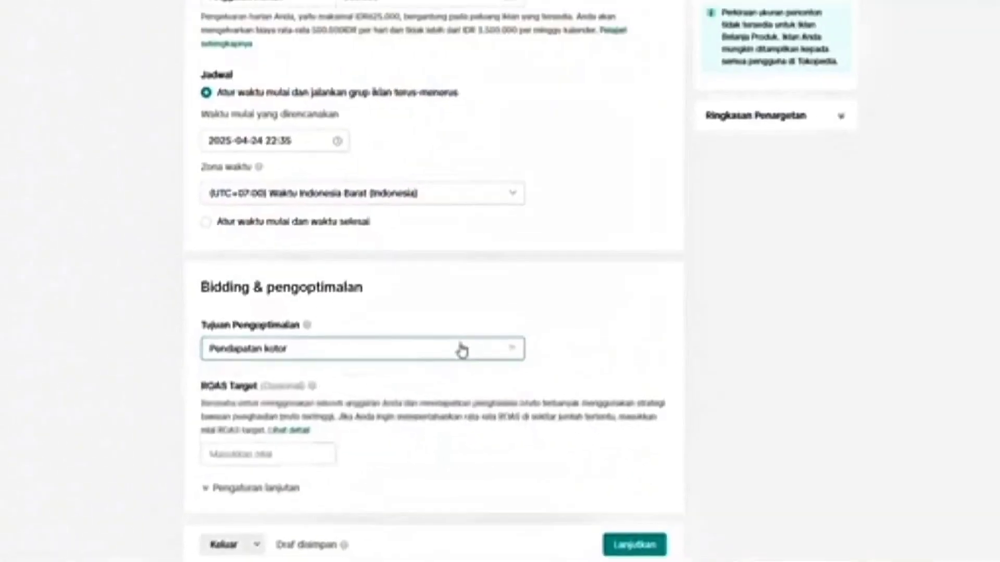
{"action": "left_click", "coordinate": [386, 458]}
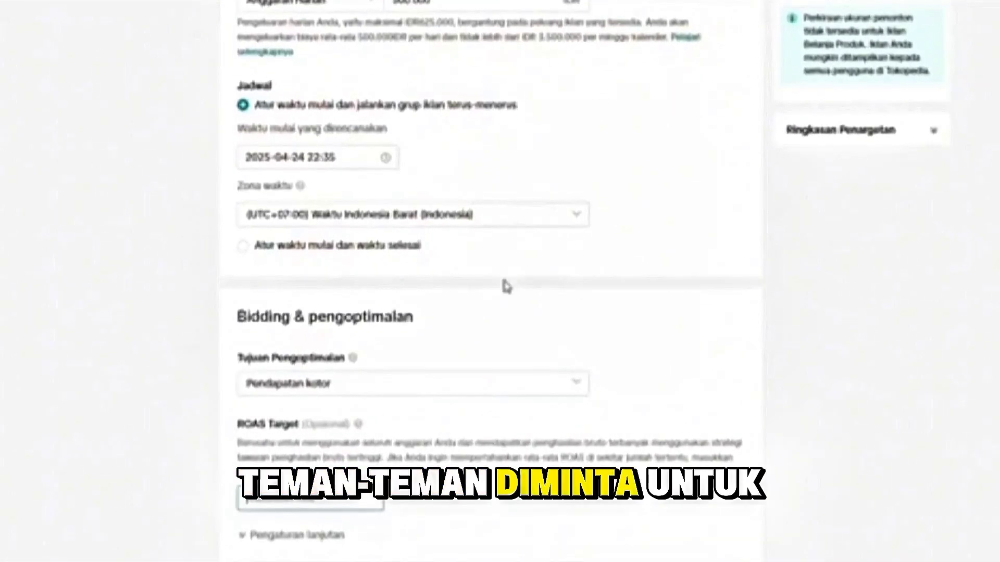
{"action": "scroll", "coordinate": [508, 304], "scroll_direction": "up", "scroll_amount": 3}
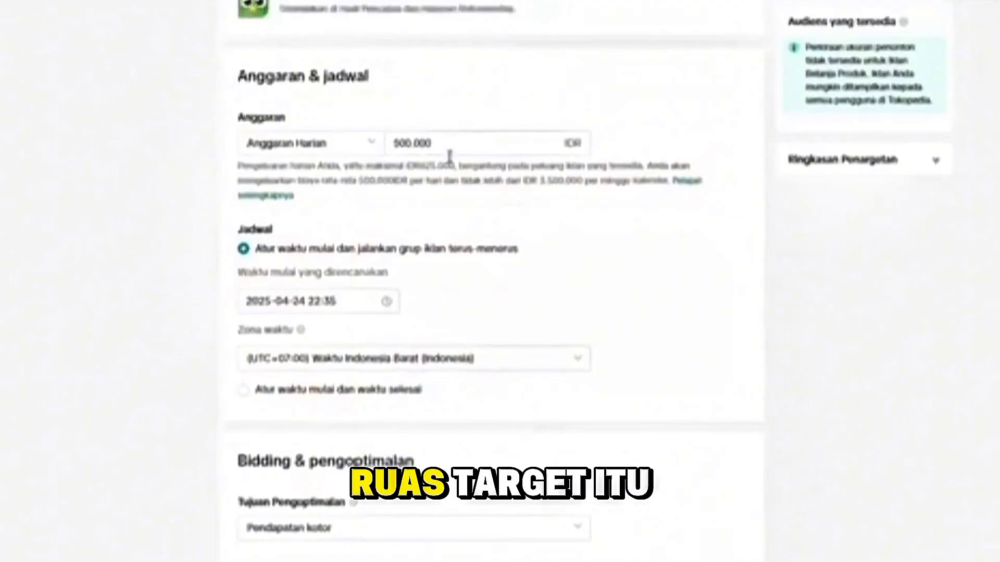
{"action": "scroll", "coordinate": [463, 154], "scroll_direction": "down", "scroll_amount": 3}
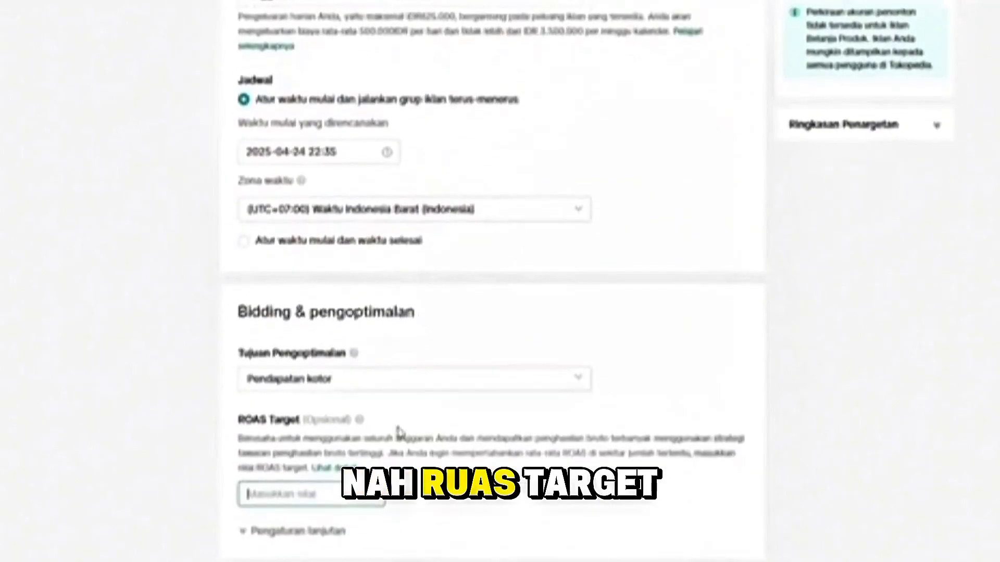
{"action": "type", "text": "10"}
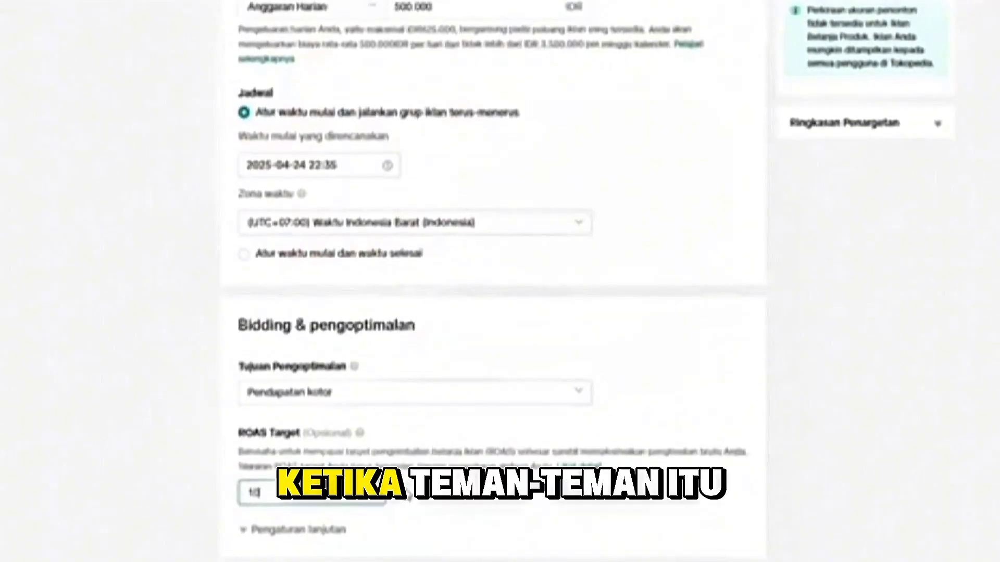
Examine the ad group's daily budget in relation to its ROAS target.
{"action": "scroll", "coordinate": [474, 138], "scroll_direction": "up", "scroll_amount": 3}
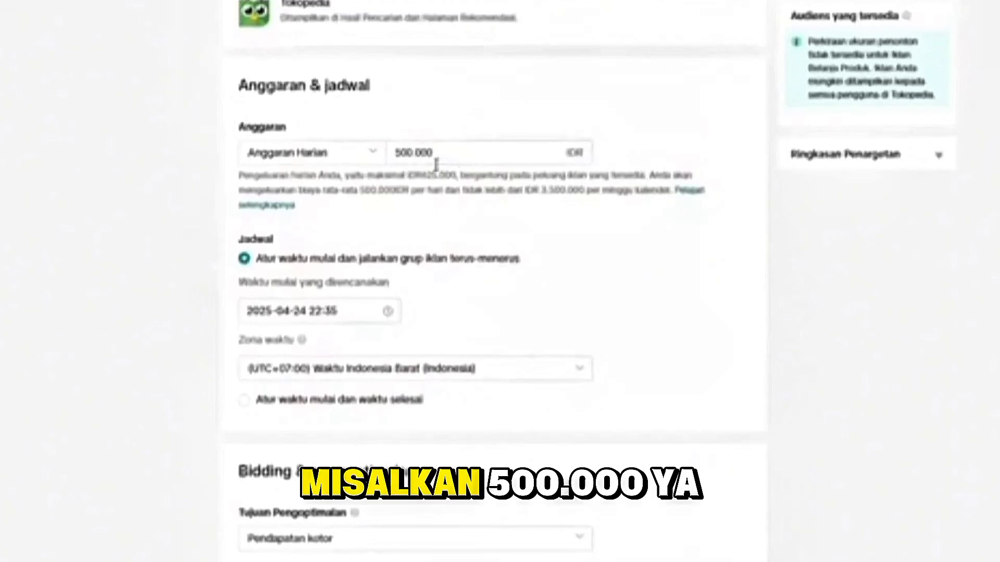
{"action": "left_click_drag", "start_coordinate": [443, 158], "coordinate": [396, 154]}
{"action": "left_click", "coordinate": [506, 249]}
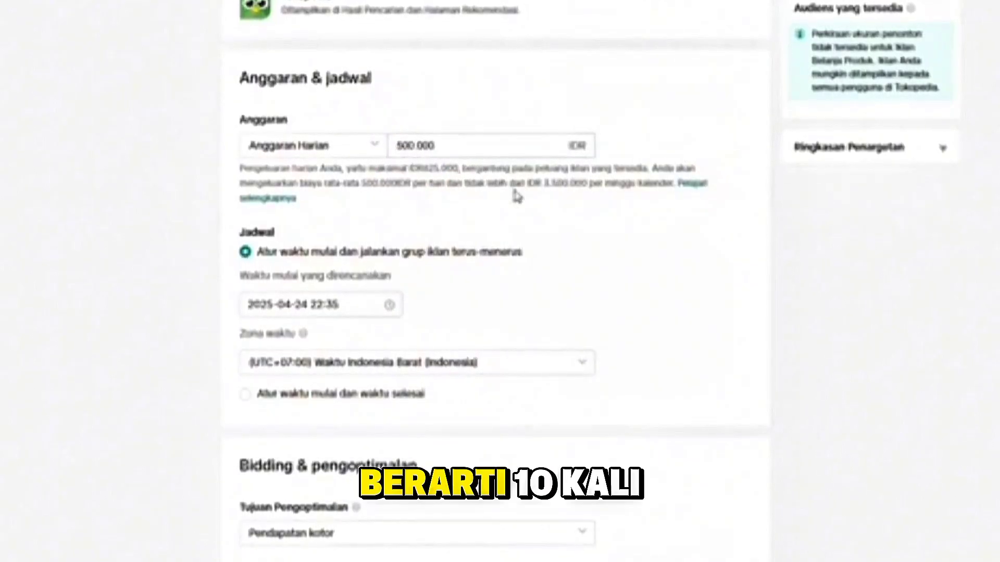
{"action": "scroll", "coordinate": [510, 196], "scroll_direction": "down", "scroll_amount": 3}
{"action": "scroll", "coordinate": [494, 192], "scroll_direction": "up", "scroll_amount": 1}
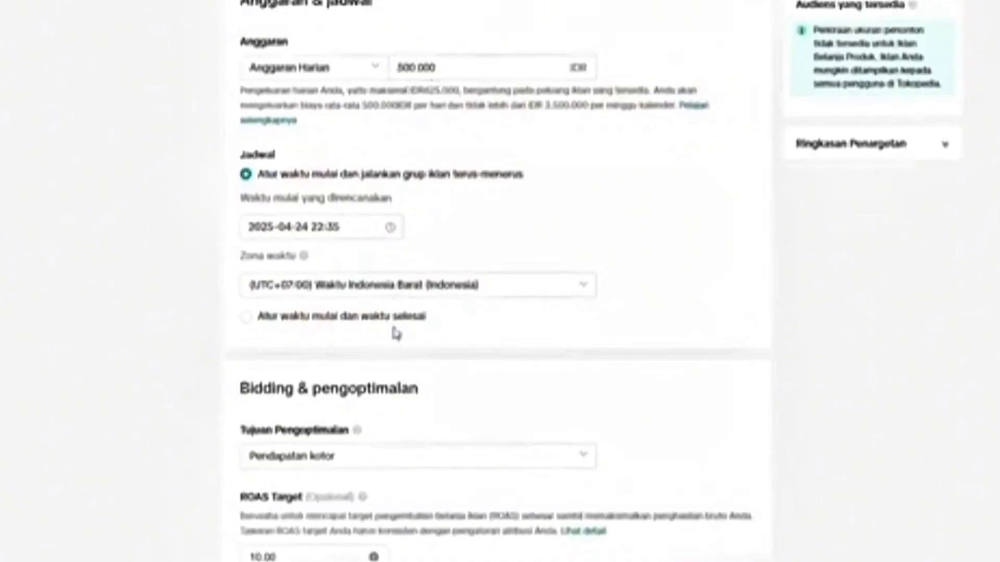
{"action": "scroll", "coordinate": [397, 333], "scroll_direction": "down", "scroll_amount": 1}
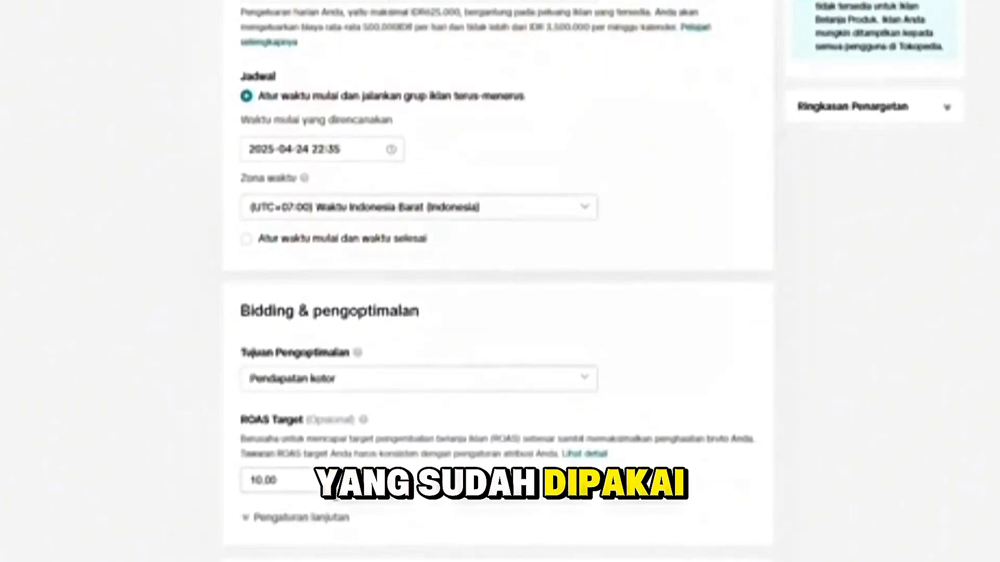
{"action": "scroll", "coordinate": [405, 10], "scroll_direction": "up", "scroll_amount": 3}
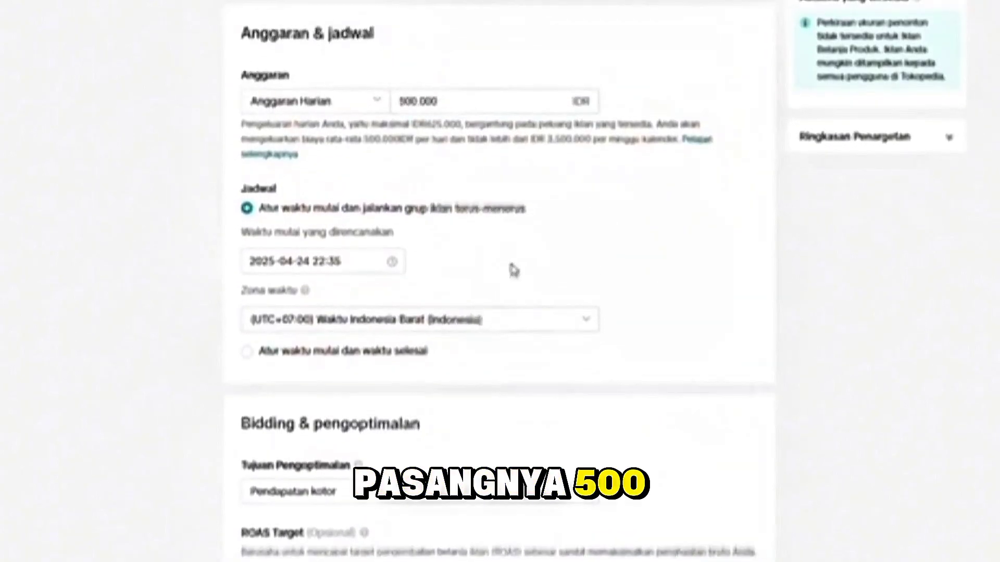
{"action": "scroll", "coordinate": [439, 427], "scroll_direction": "down", "scroll_amount": 3}
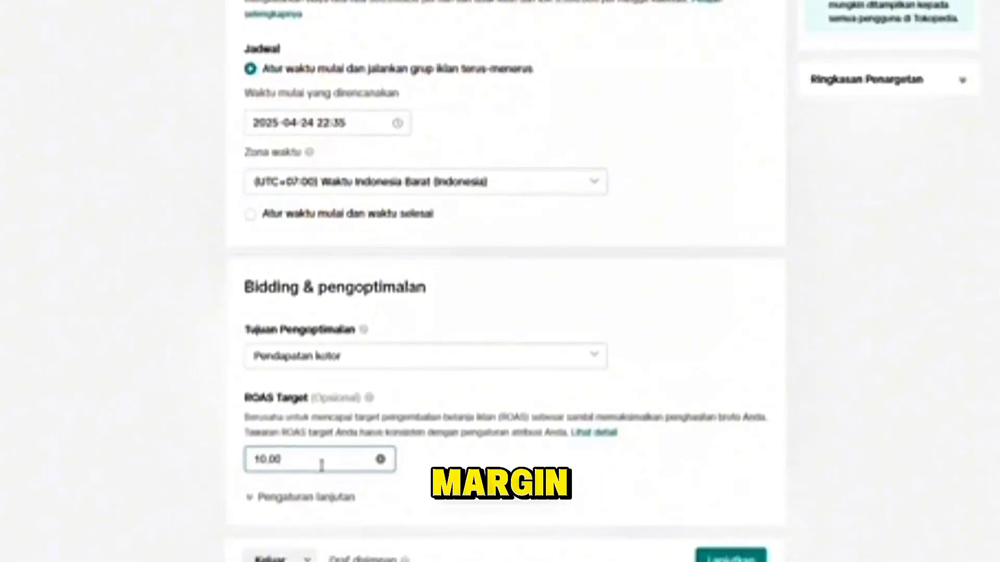
Change the ROAS target to 15.
{"action": "key", "text": "BackSpace"}
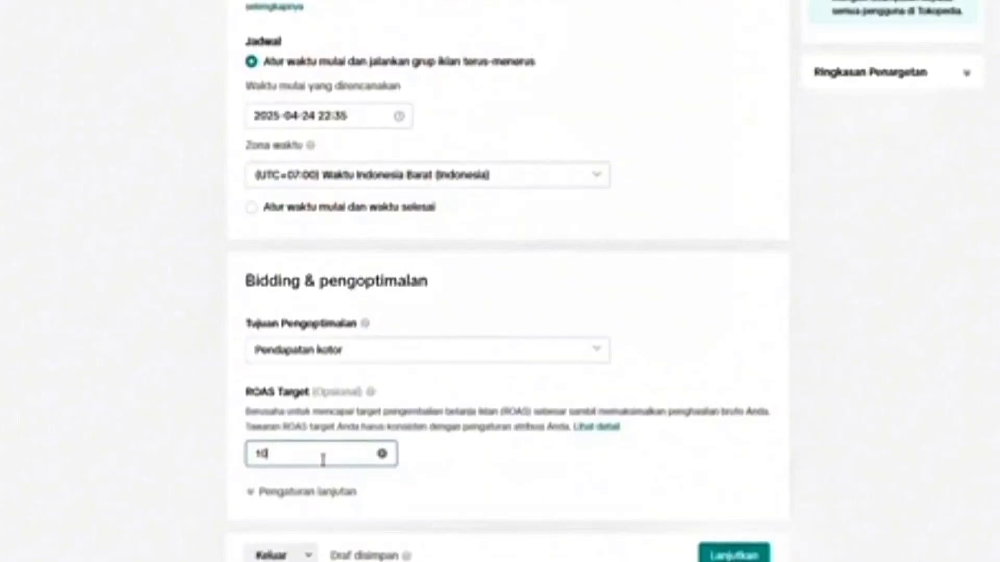
{"action": "key", "text": "BackSpace"}
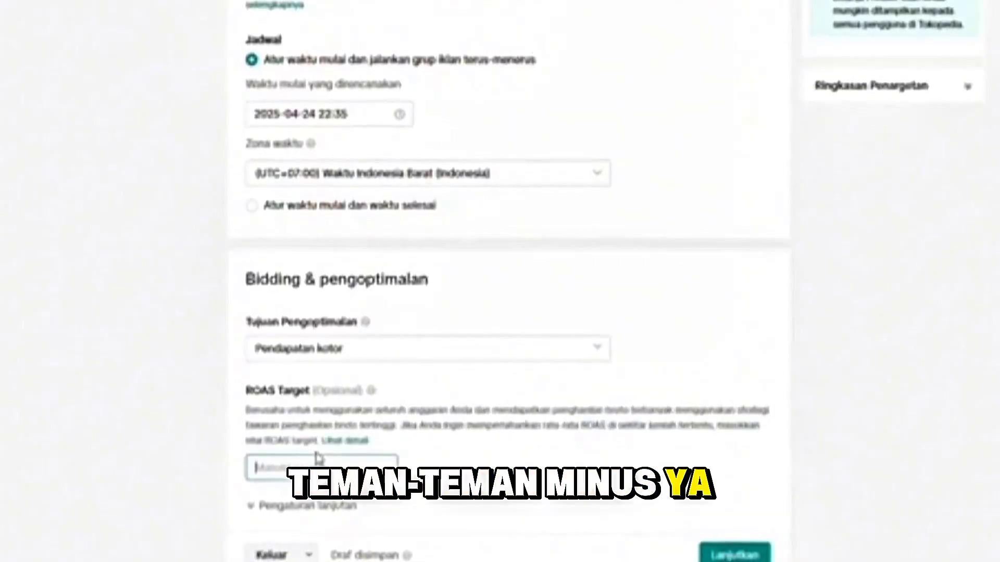
{"action": "type", "text": "1"}
{"action": "type", "text": ".5"}
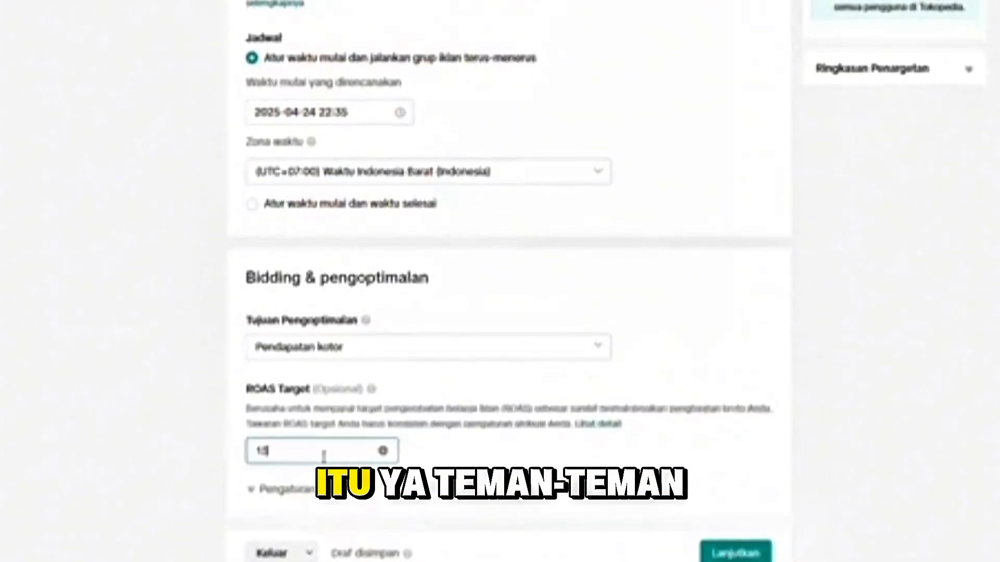
Change the optimisation goal to Pembelian and set the CPA target to 25000 IDR per conversion.
{"action": "left_click", "coordinate": [594, 360]}
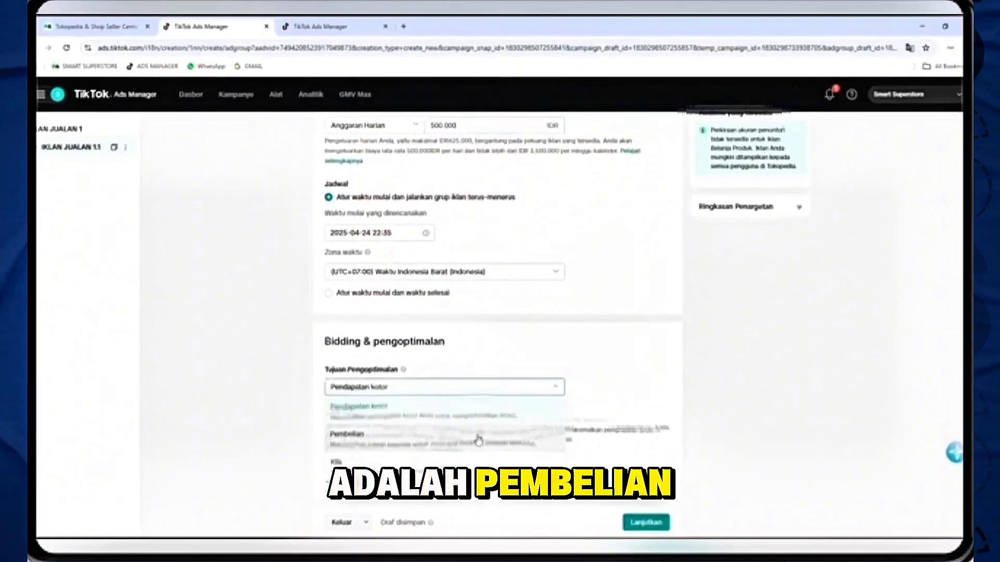
{"action": "left_click", "coordinate": [469, 419]}
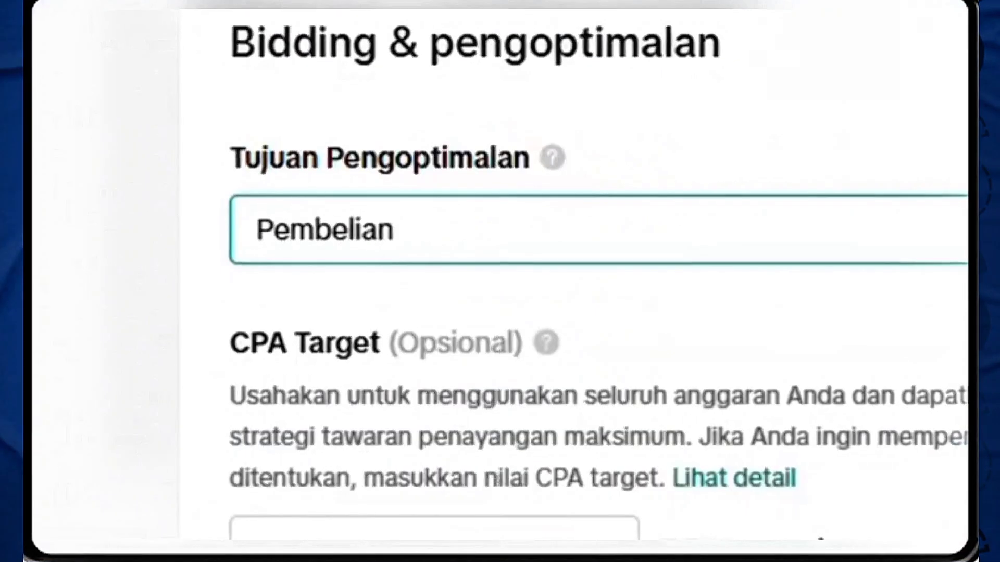
{"action": "left_click", "coordinate": [559, 531]}
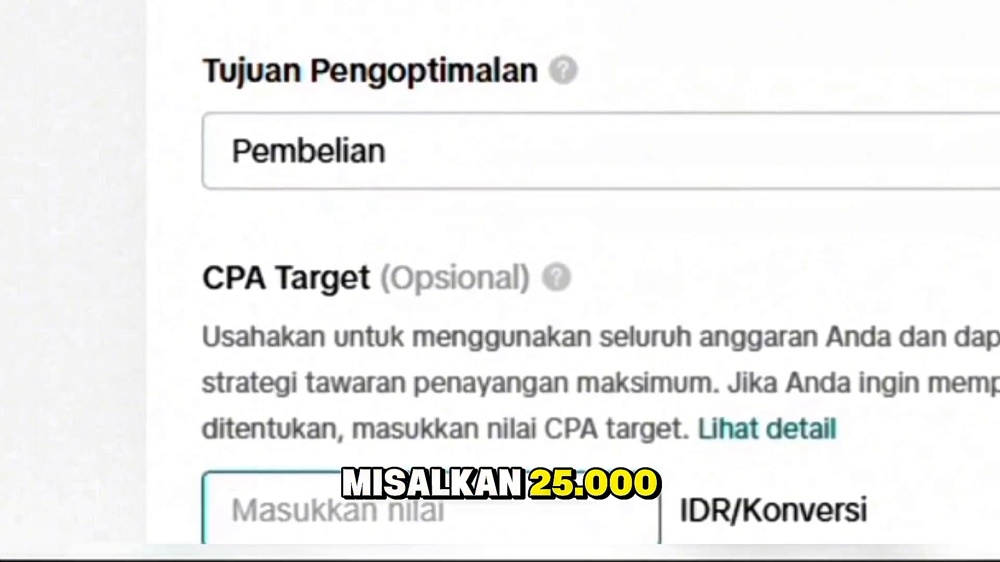
{"action": "type", "text": "25"}
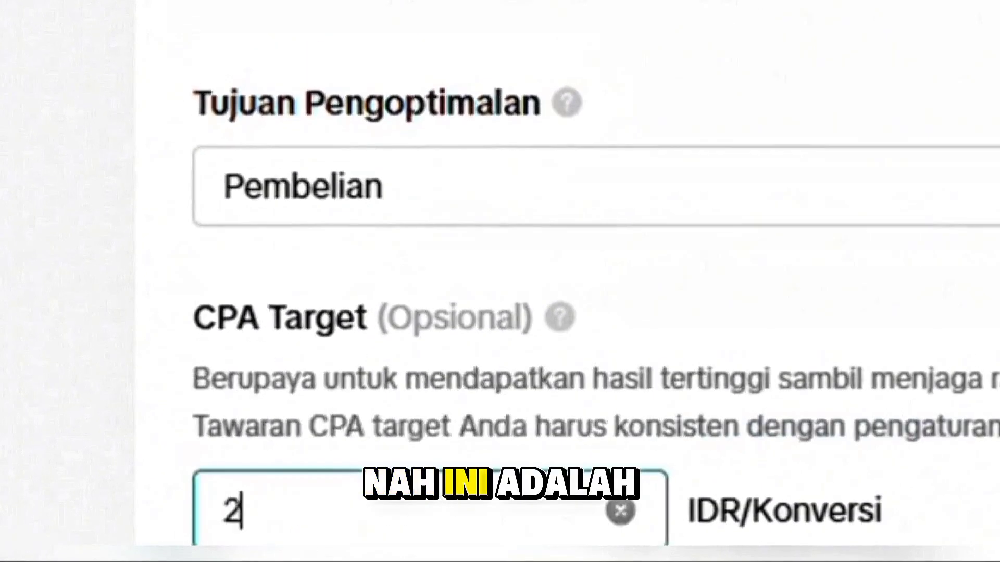
{"action": "type", "text": "000"}
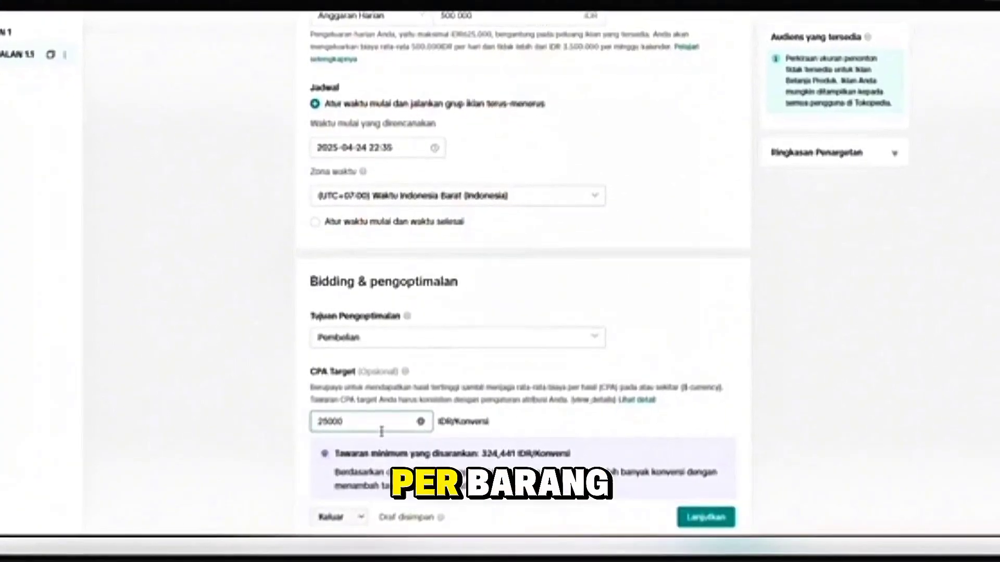
Replace the CPA target with 100000 IDR per conversion.
{"action": "key", "text": "BackSpace"}
{"action": "key", "text": "BackSpace"}
{"action": "key", "text": "BackSpace"}
{"action": "key", "text": "BackSpace"}
{"action": "key", "text": "BackSpace"}
{"action": "type", "text": "100"}
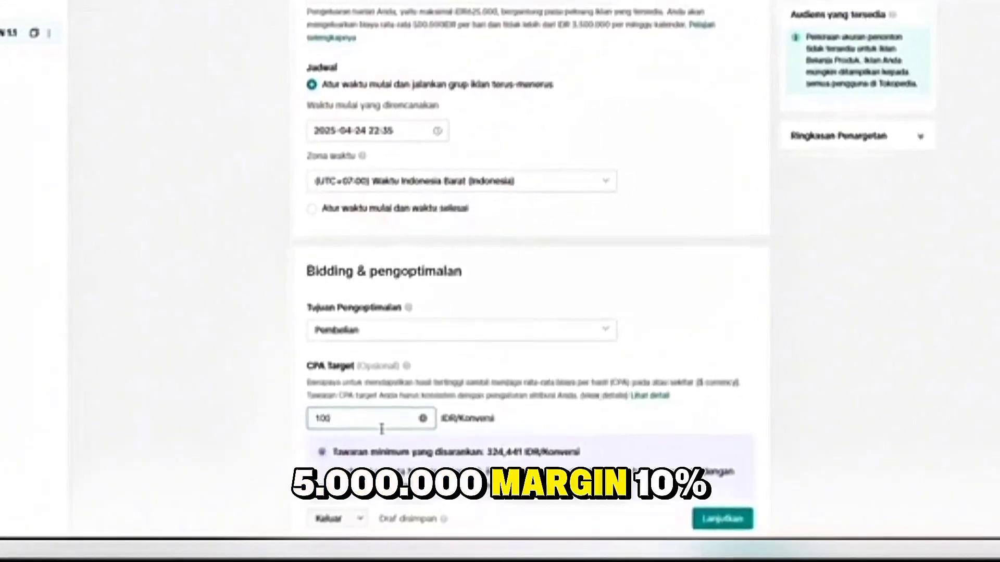
{"action": "type", "text": "000"}
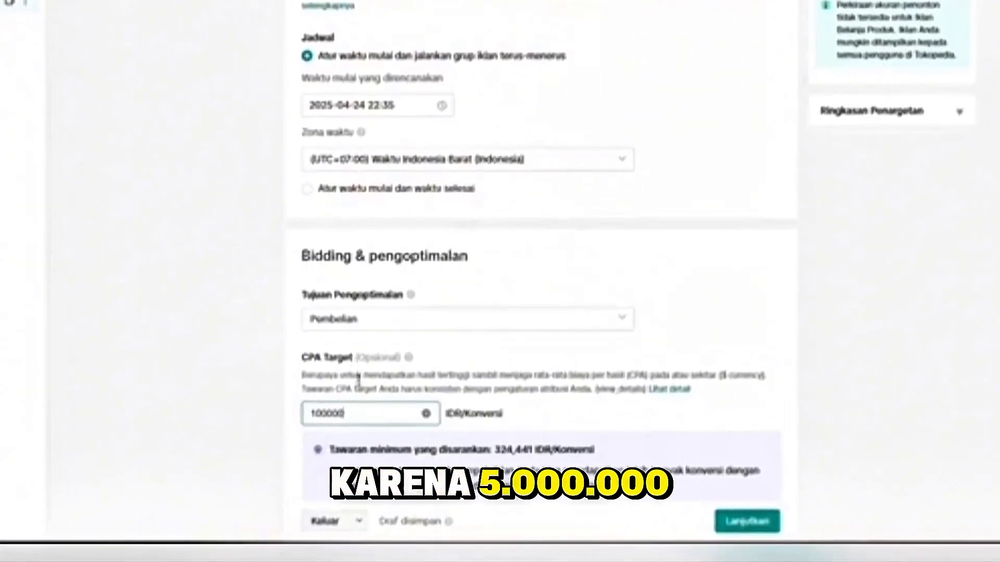
Set the optimisation goal to Klik with a cost cap of 1000 IDR per click, and continue to the ad setup.
{"action": "left_click", "coordinate": [576, 319]}
{"action": "scroll", "coordinate": [471, 379], "scroll_direction": "down", "scroll_amount": 2}
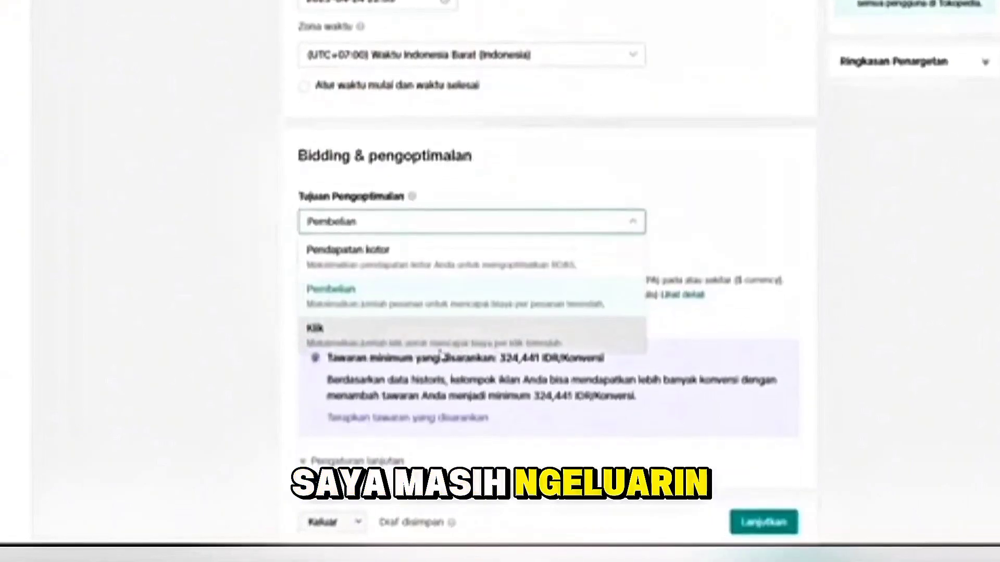
{"action": "left_click", "coordinate": [458, 335]}
{"action": "left_click", "coordinate": [408, 394]}
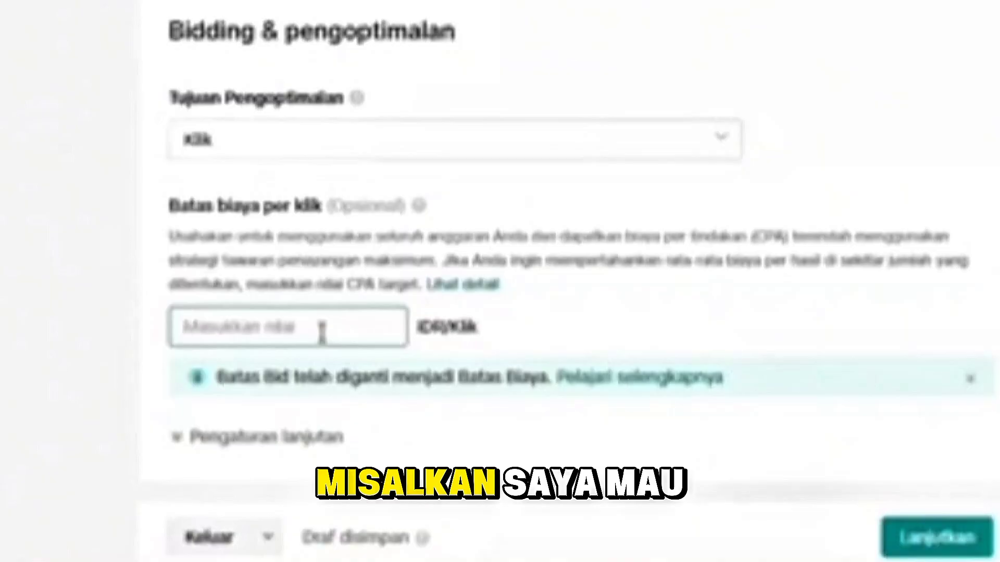
{"action": "type", "text": "10"}
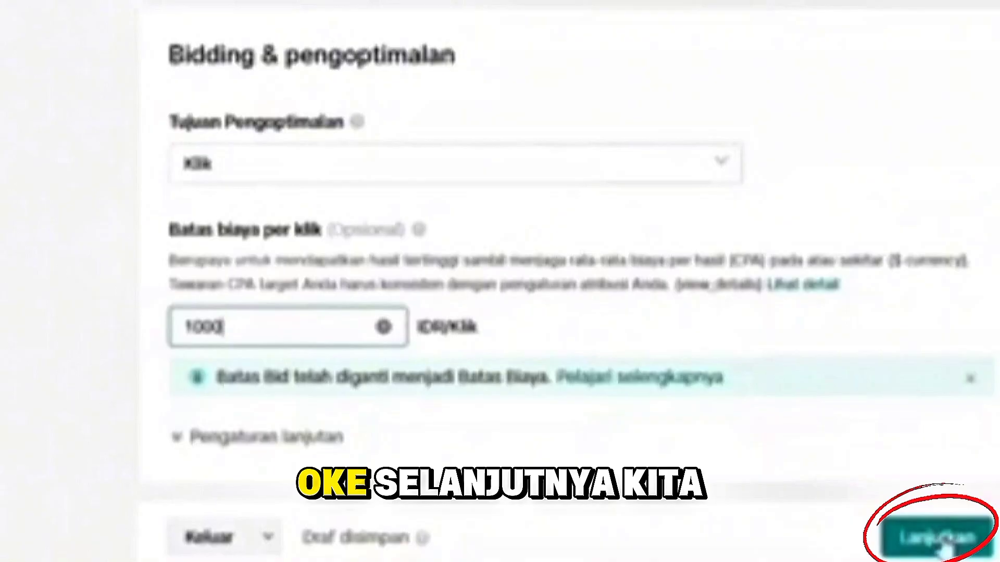
{"action": "left_click", "coordinate": [937, 537]}
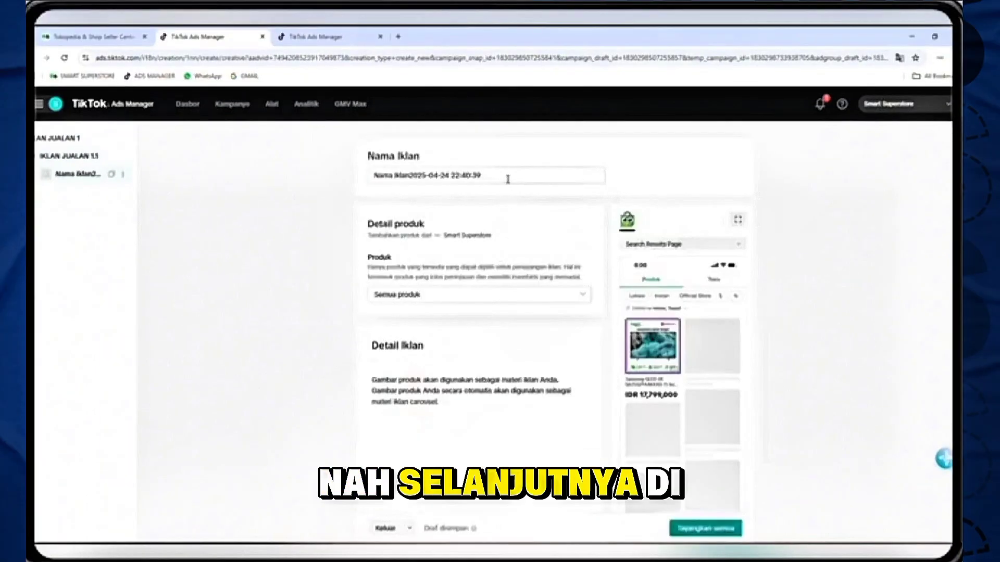
Name the ad IKLAN JUALAN 1.1.1.
{"action": "left_click", "coordinate": [505, 180]}
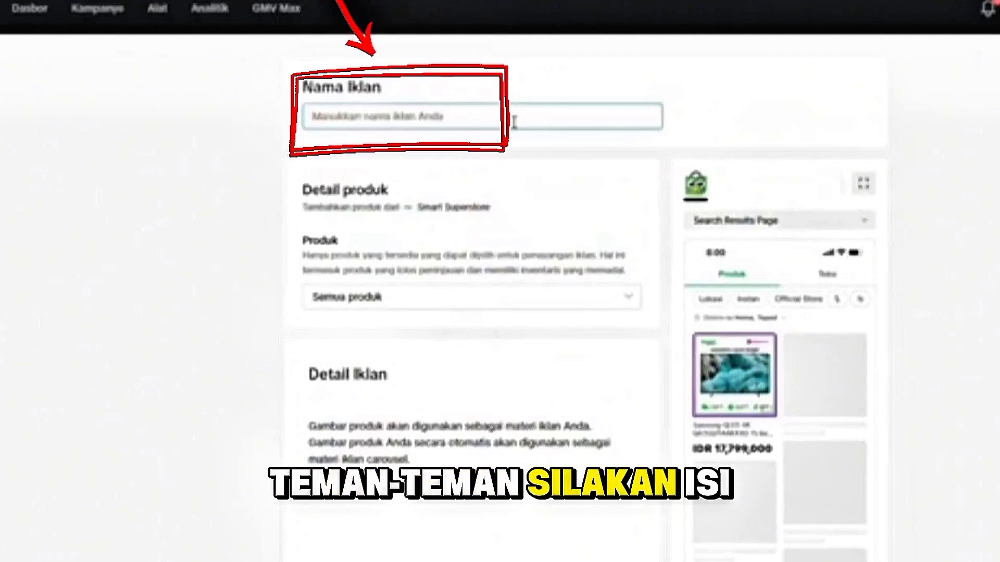
{"action": "type", "text": "iklan juala"}
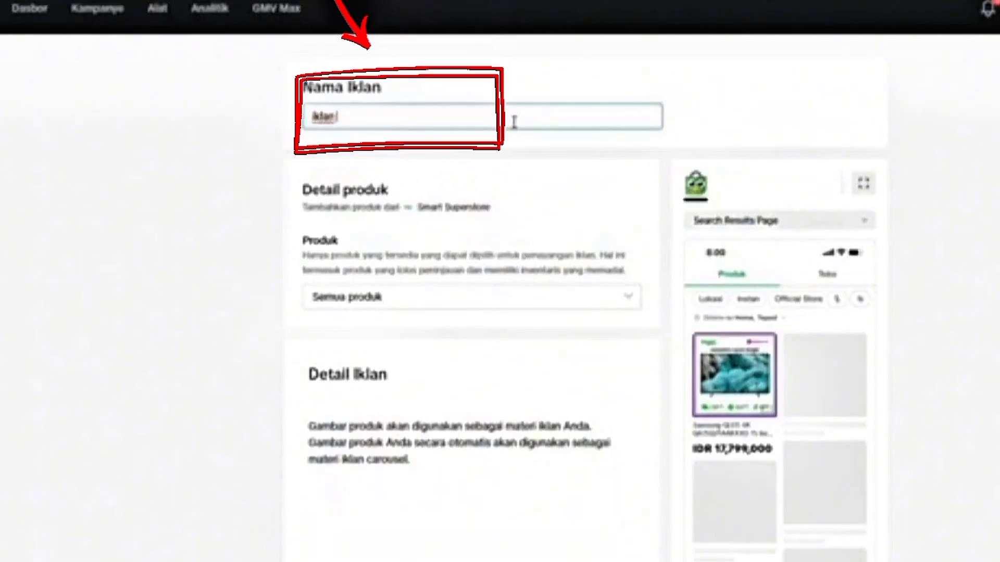
{"action": "type", "text": "n"}
Switch the ad's product selection to Produk khusus and browse the store products that can be added, without selecting any.
{"action": "scroll", "coordinate": [445, 157], "scroll_direction": "down", "scroll_amount": 3}
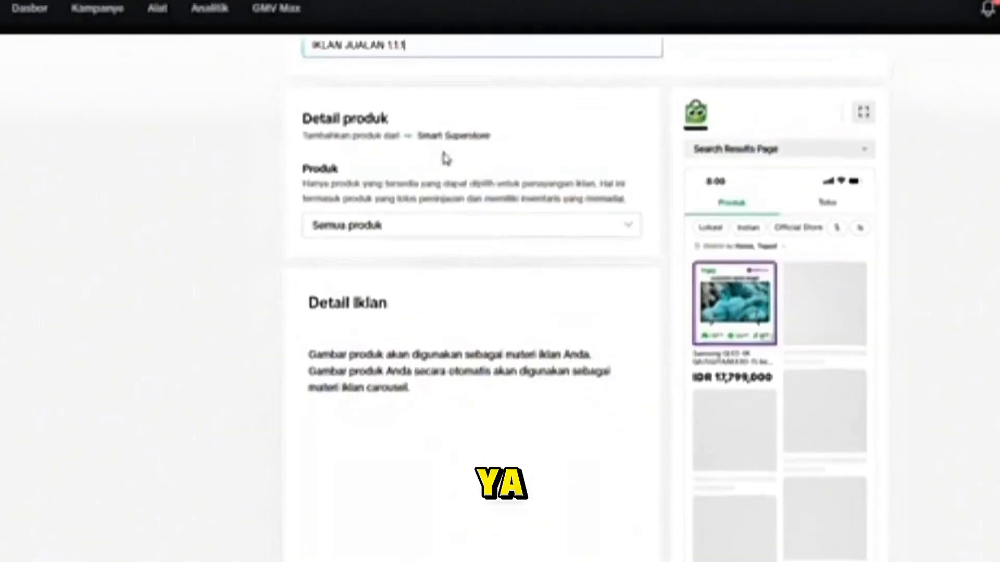
{"action": "left_click", "coordinate": [632, 151]}
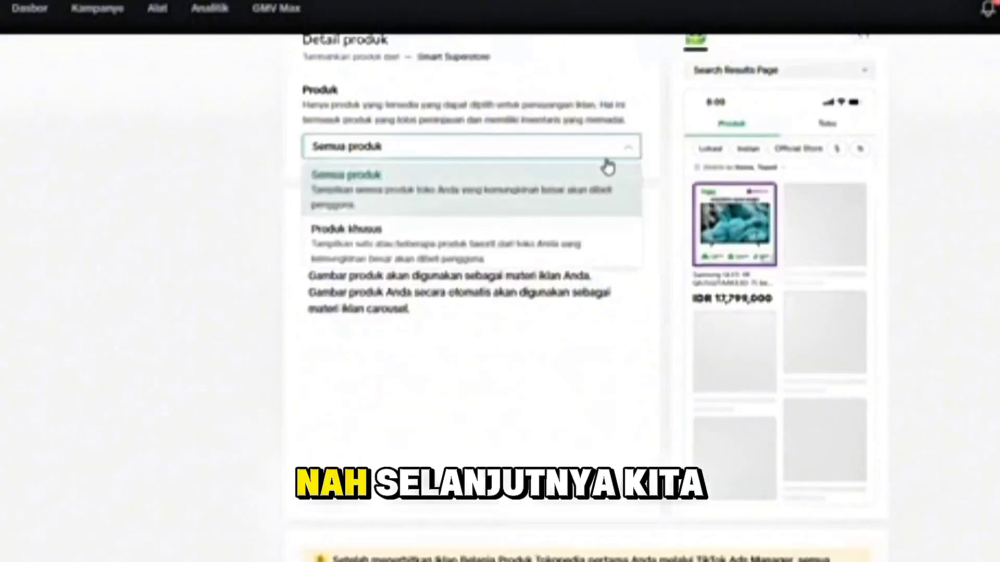
{"action": "left_click", "coordinate": [437, 233]}
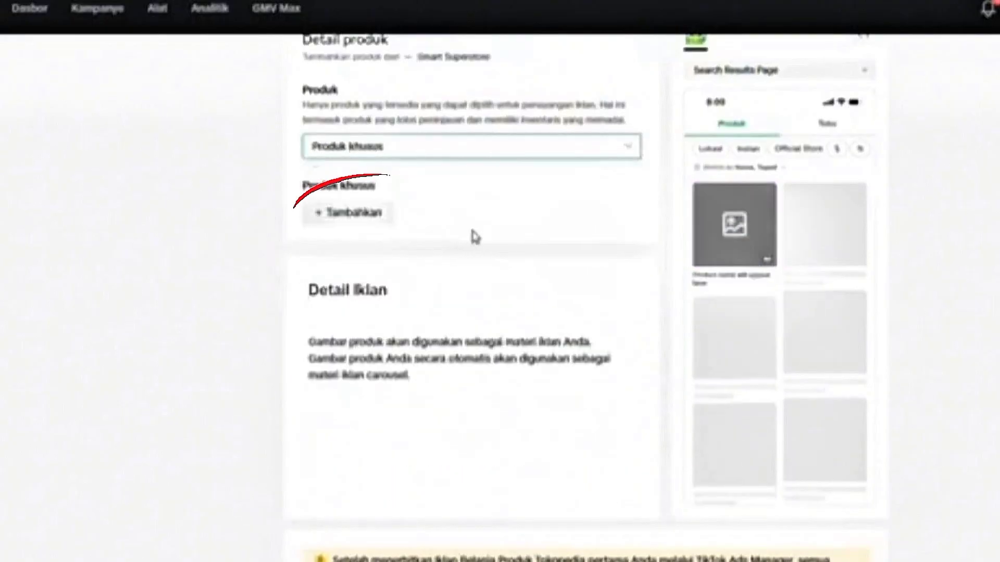
{"action": "left_click", "coordinate": [377, 223]}
{"action": "scroll", "coordinate": [676, 229], "scroll_direction": "down", "scroll_amount": 3}
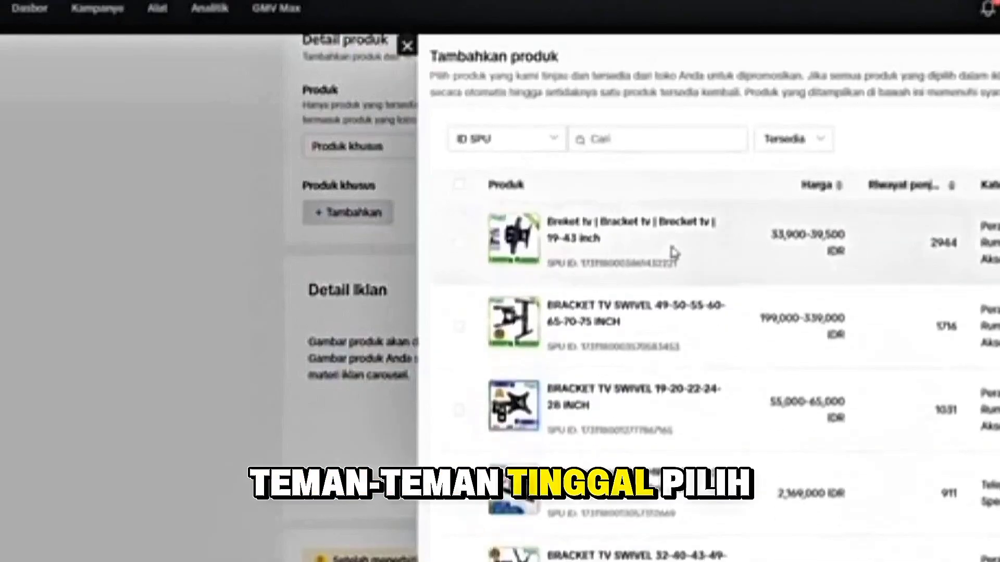
{"action": "scroll", "coordinate": [692, 198], "scroll_direction": "up", "scroll_amount": 3}
{"action": "scroll", "coordinate": [693, 244], "scroll_direction": "down", "scroll_amount": 4}
{"action": "scroll", "coordinate": [694, 286], "scroll_direction": "down", "scroll_amount": 5}
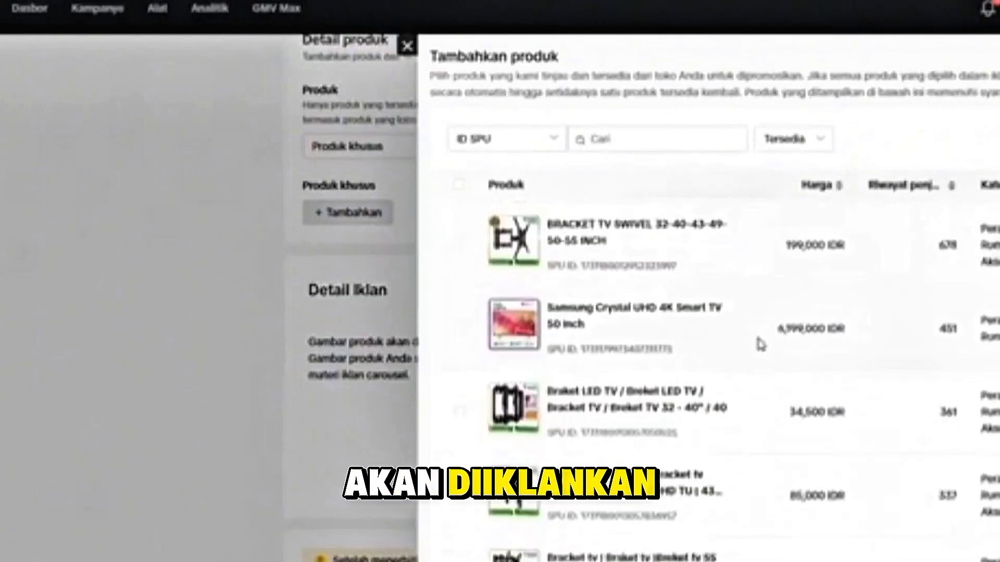
{"action": "scroll", "coordinate": [741, 350], "scroll_direction": "up", "scroll_amount": 7}
{"action": "scroll", "coordinate": [718, 338], "scroll_direction": "up", "scroll_amount": 1}
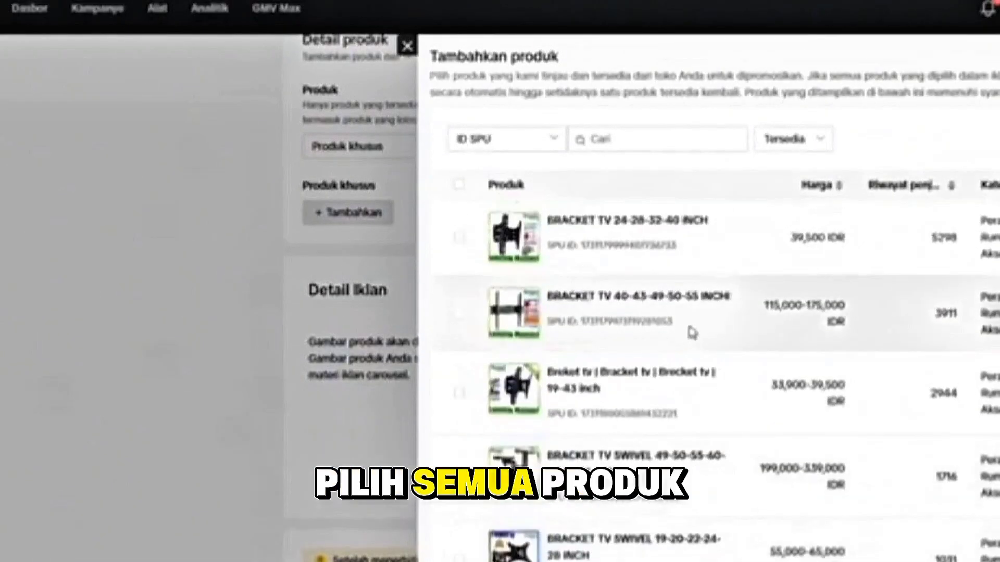
{"action": "left_click", "coordinate": [257, 246]}
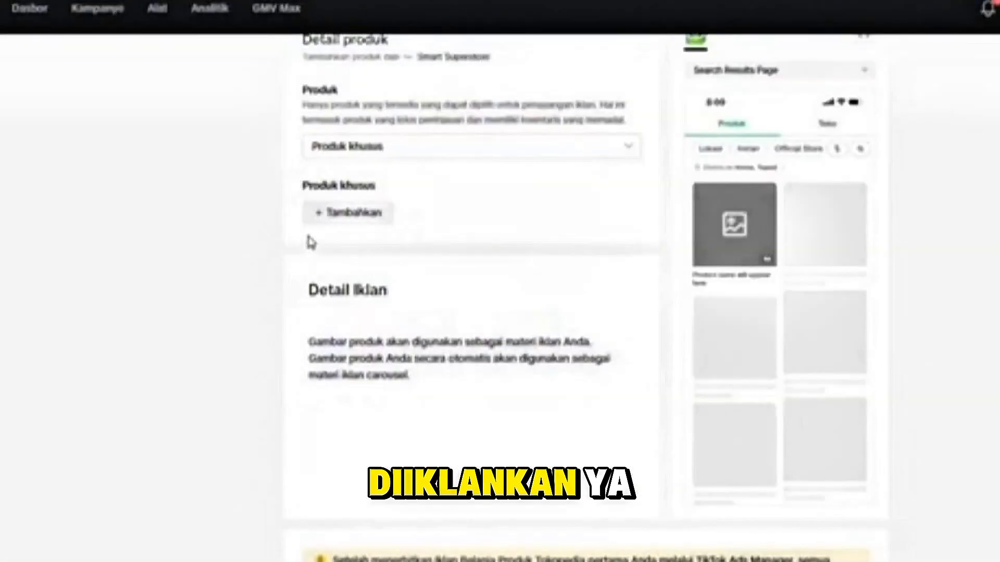
Set the ad's product selection back to Semua produk.
{"action": "left_click", "coordinate": [632, 151]}
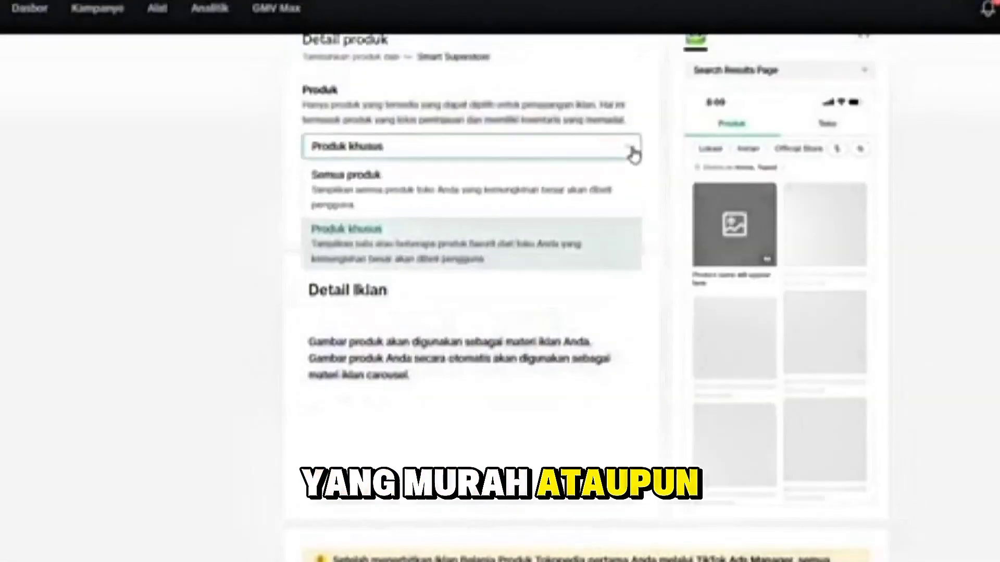
{"action": "left_click", "coordinate": [525, 197]}
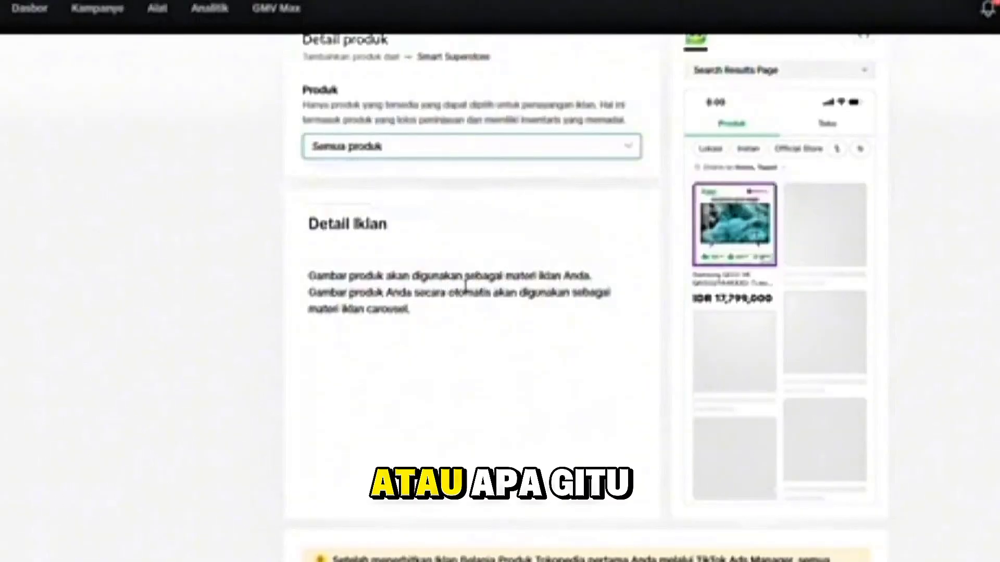
{"action": "scroll", "coordinate": [491, 229], "scroll_direction": "up", "scroll_amount": 3}
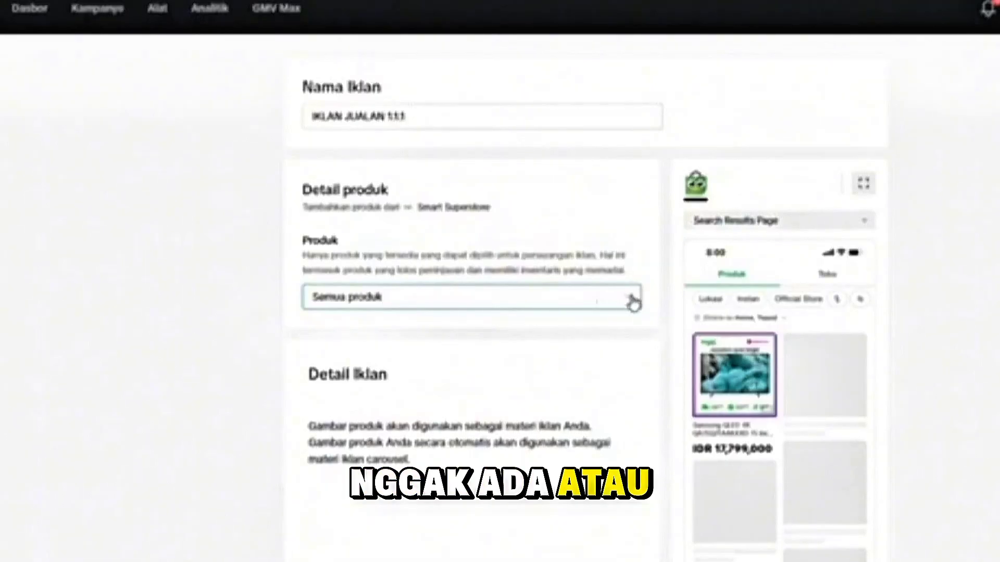
Choose Produk khusus for the ad and search the store products by Judul for Q60D.
{"action": "left_click", "coordinate": [632, 300]}
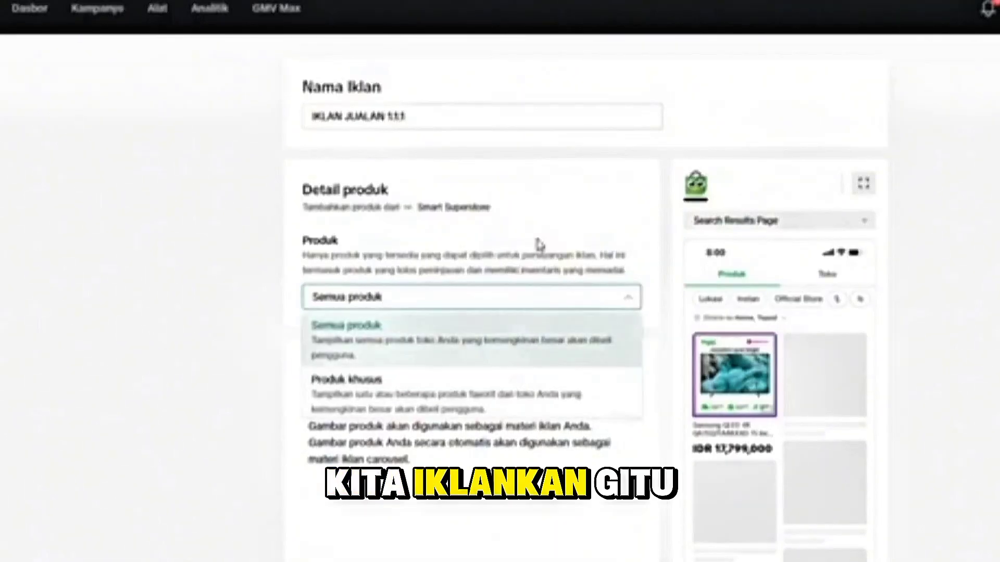
{"action": "scroll", "coordinate": [539, 245], "scroll_direction": "down", "scroll_amount": 3}
{"action": "left_click", "coordinate": [432, 249]}
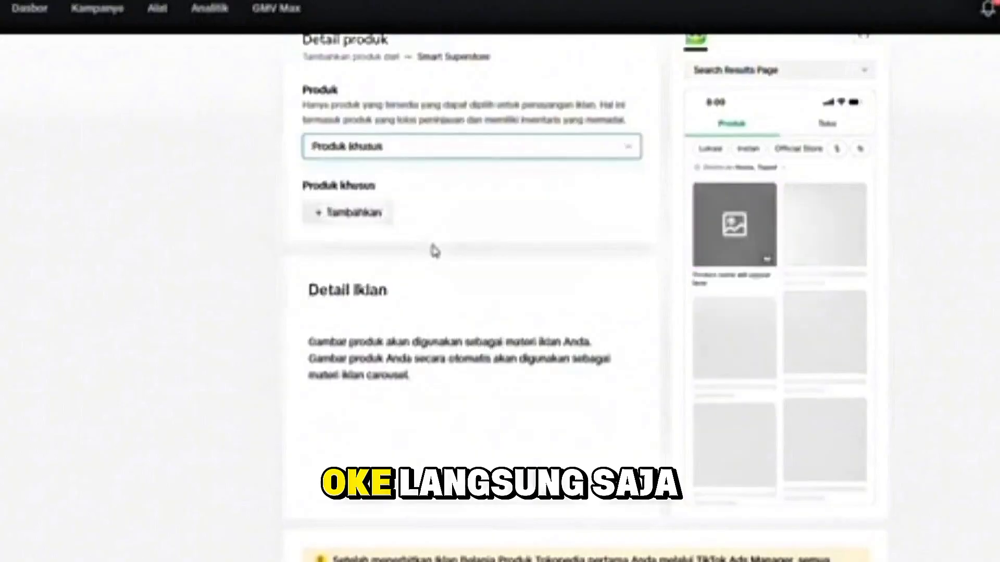
{"action": "left_click", "coordinate": [372, 221]}
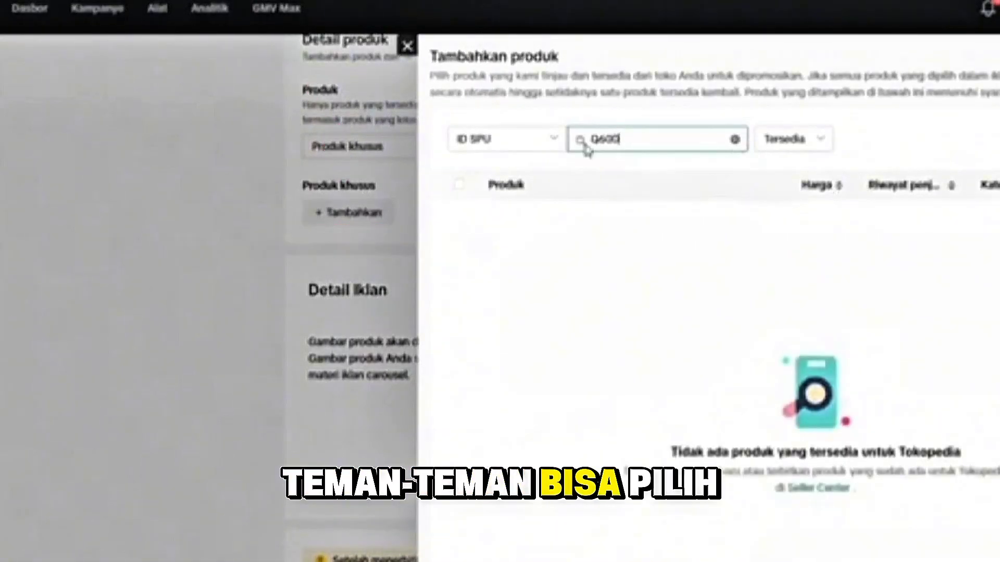
{"action": "left_click", "coordinate": [554, 141]}
{"action": "left_click", "coordinate": [528, 194]}
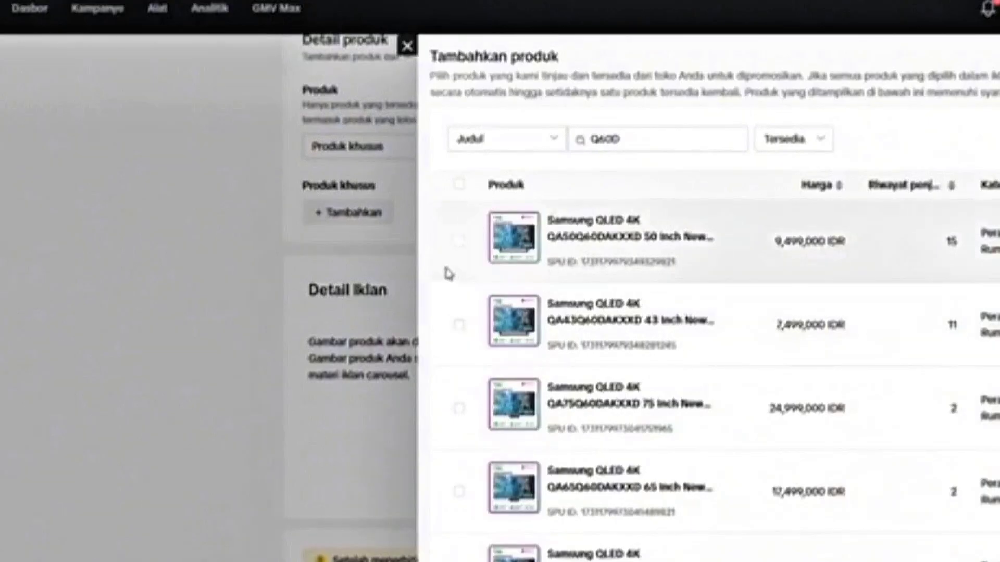
Add the 50, 43 and 75 inch Samsung QLED 4K Q60D TVs to the ad.
{"action": "left_click", "coordinate": [459, 242]}
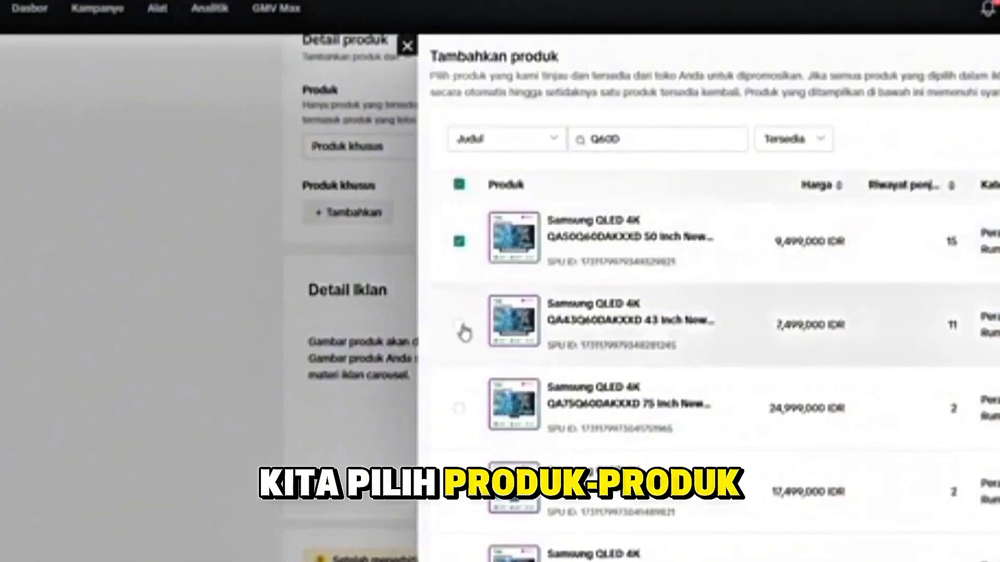
{"action": "left_click", "coordinate": [460, 327]}
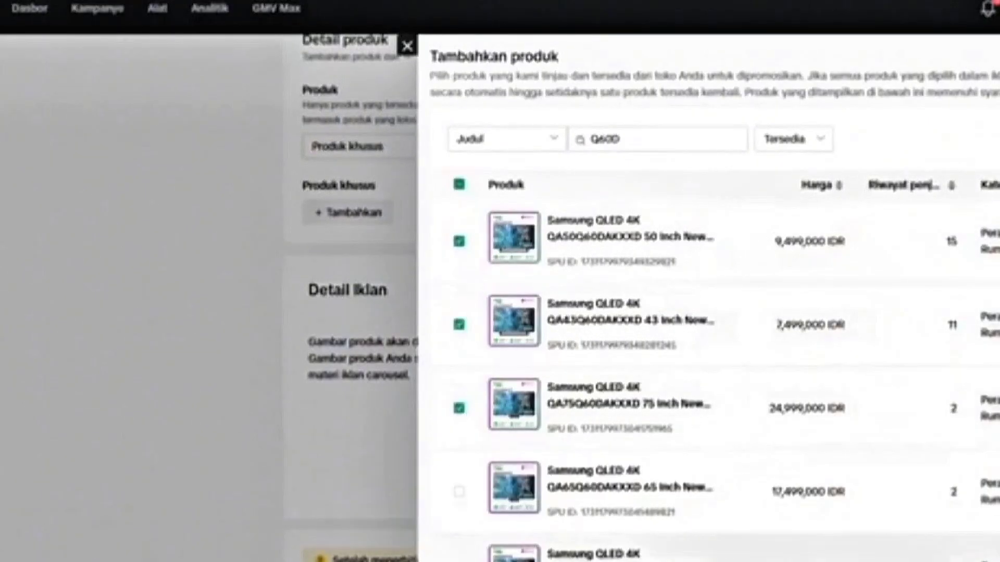
{"action": "left_click", "coordinate": [757, 560]}
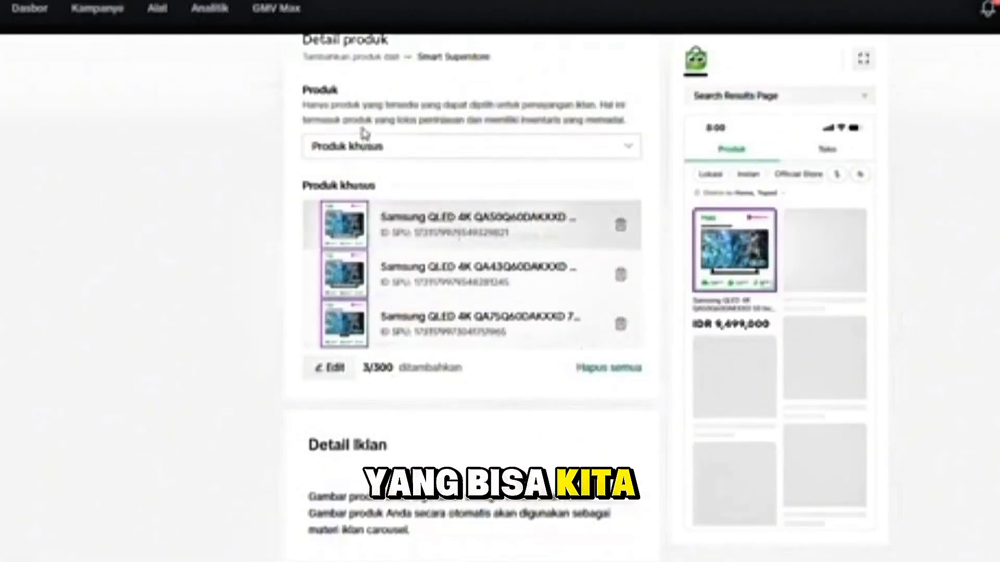
Check the ad's details, publish the whole campaign and return to the campaign overview.
{"action": "scroll", "coordinate": [370, 140], "scroll_direction": "up", "scroll_amount": 3}
{"action": "scroll", "coordinate": [507, 330], "scroll_direction": "down", "scroll_amount": 5}
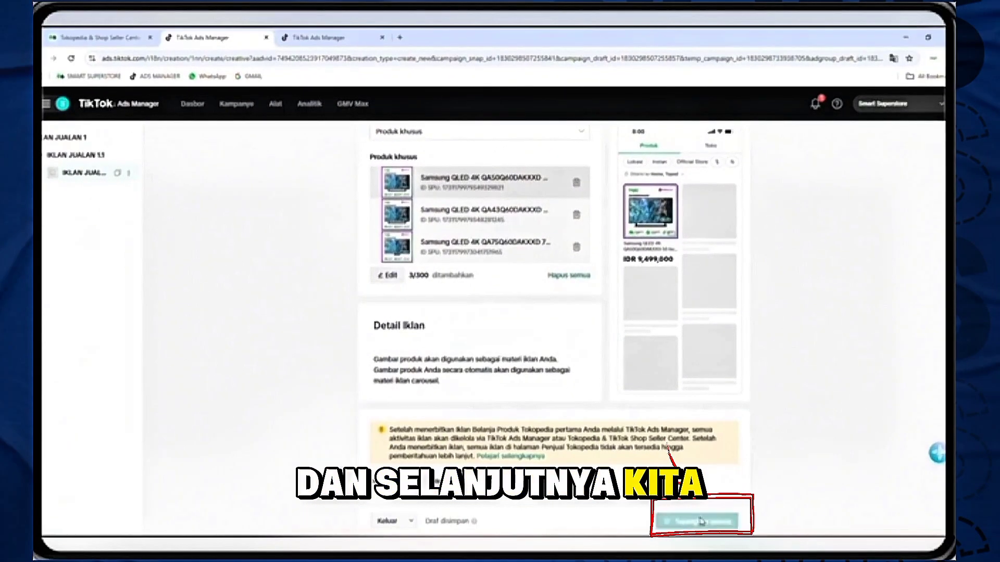
{"action": "left_click", "coordinate": [701, 521]}
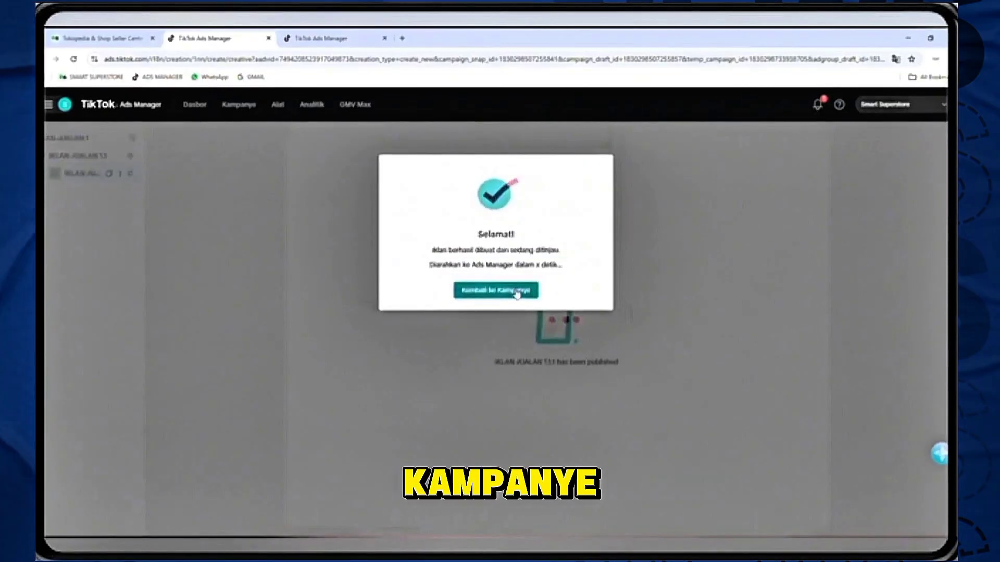
{"action": "left_click", "coordinate": [518, 295]}
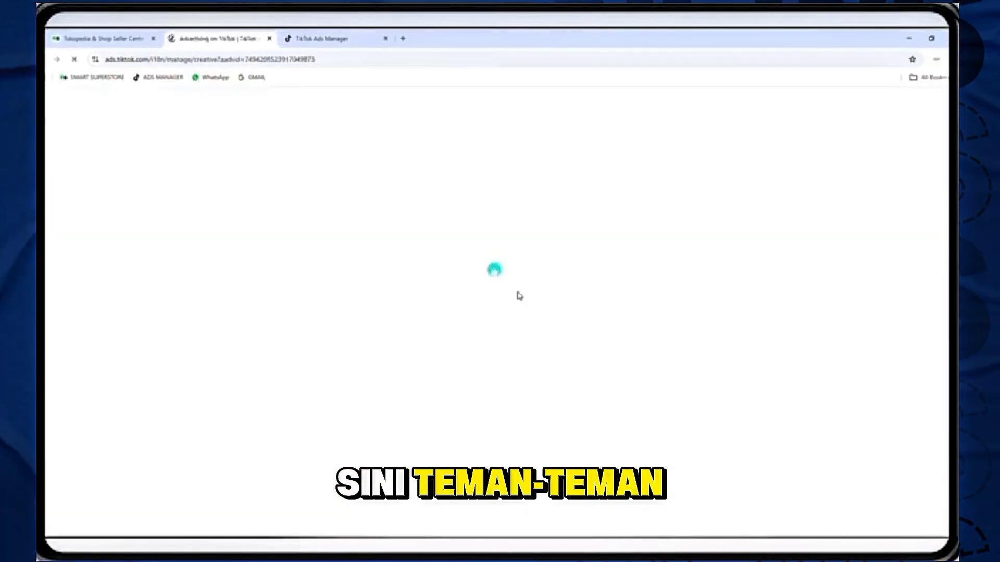